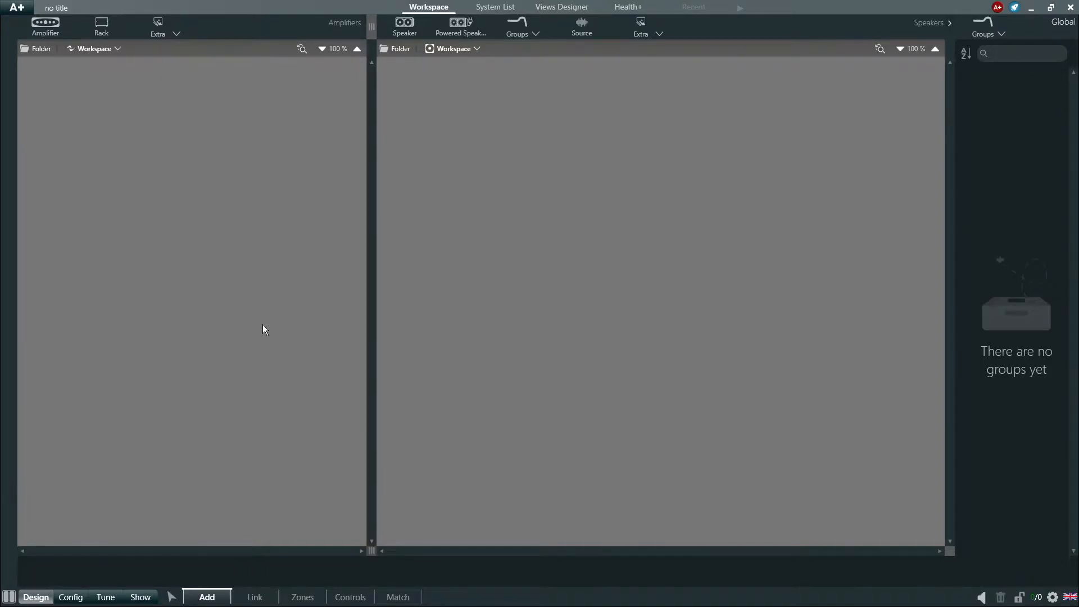
- Create a new project for install systems from the A+ menu's New / Open dialog
{"action": "left_click", "coordinate": [25, 12]}
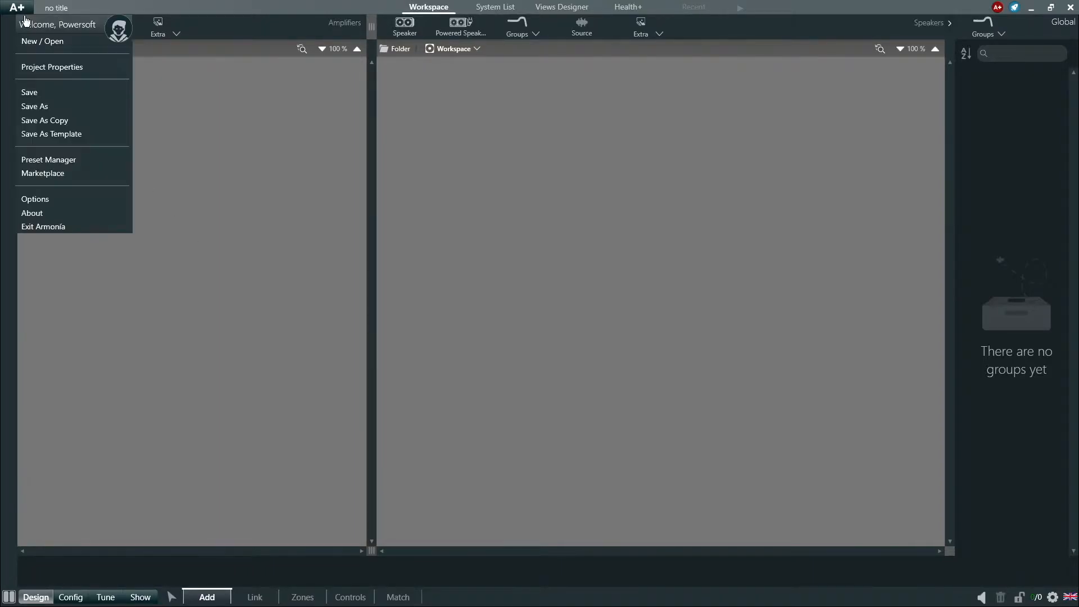
{"action": "left_click", "coordinate": [30, 43]}
{"action": "left_click", "coordinate": [596, 270]}
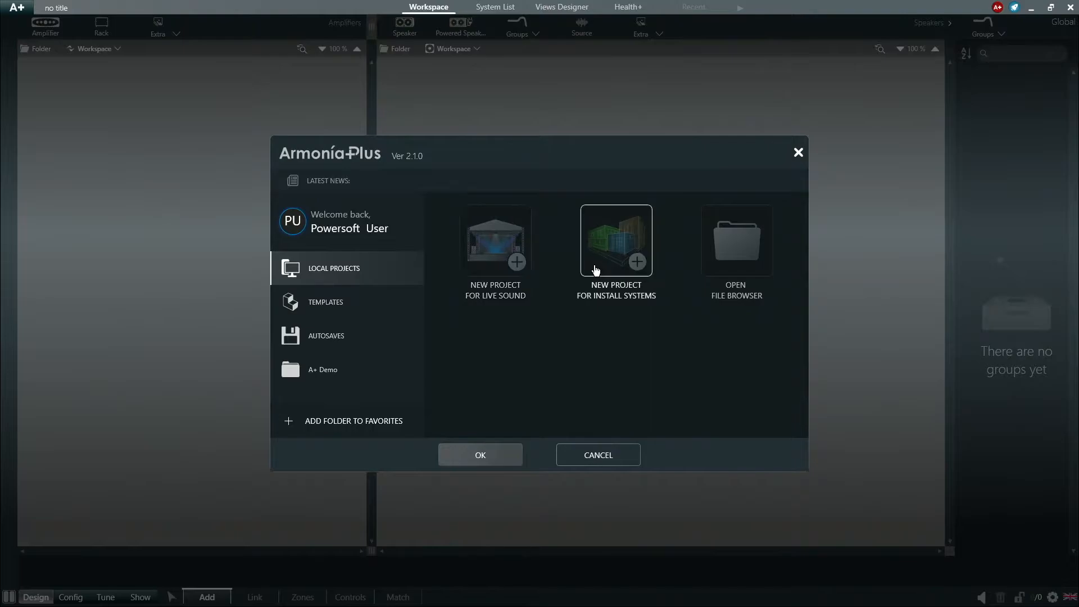
{"action": "left_click", "coordinate": [471, 468]}
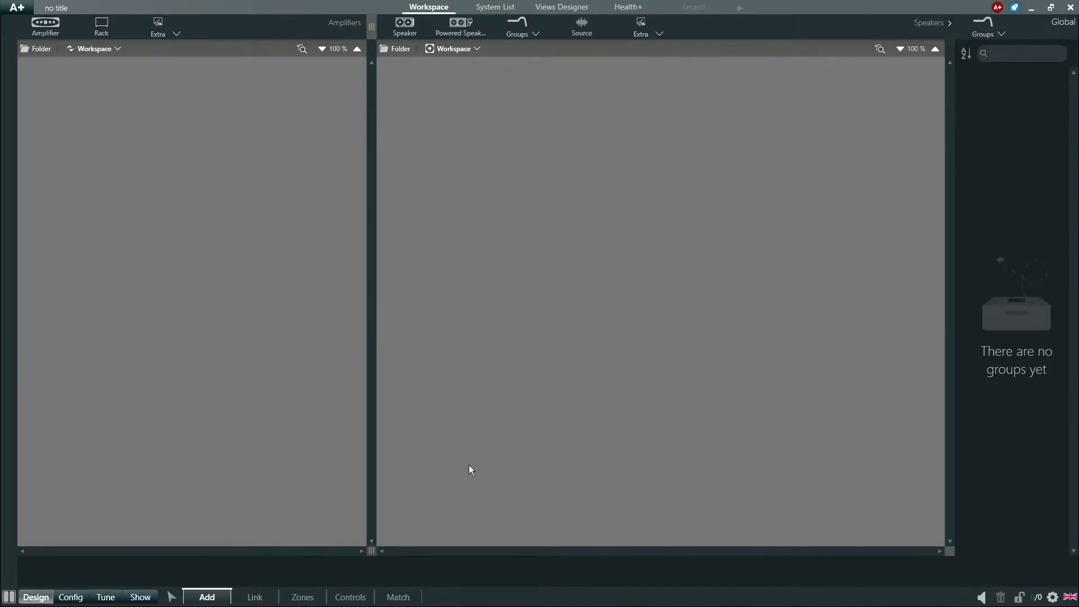
- Discover devices and add the MZO604AD amplifier to Amplifiers with synchronization, then return to design layout
{"action": "left_click", "coordinate": [398, 597]}
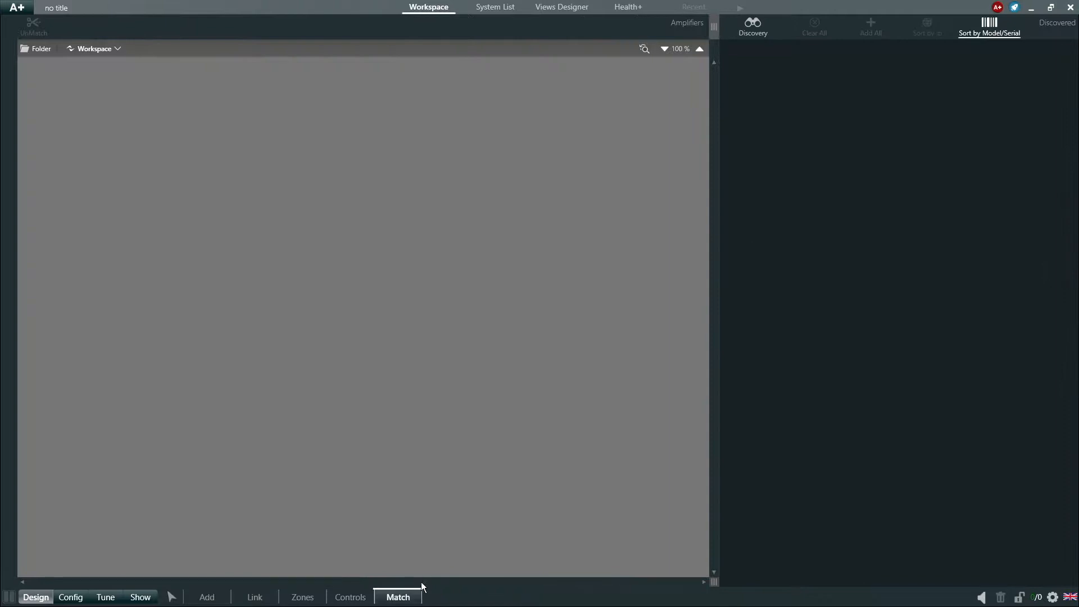
{"action": "left_click", "coordinate": [756, 42]}
{"action": "left_click_drag", "start_coordinate": [765, 51], "coordinate": [69, 91]}
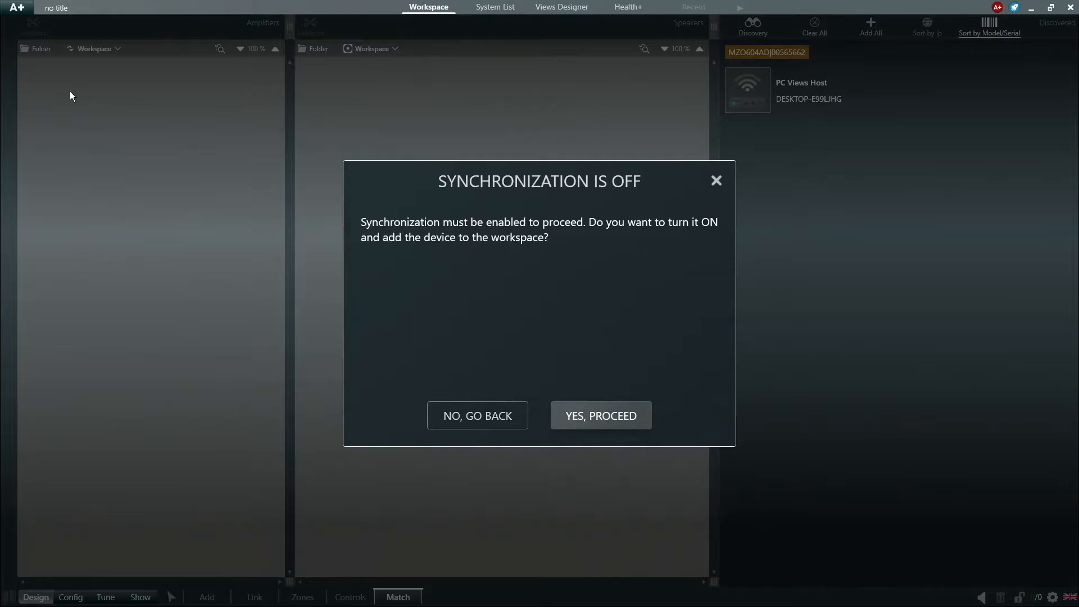
{"action": "left_click", "coordinate": [556, 429]}
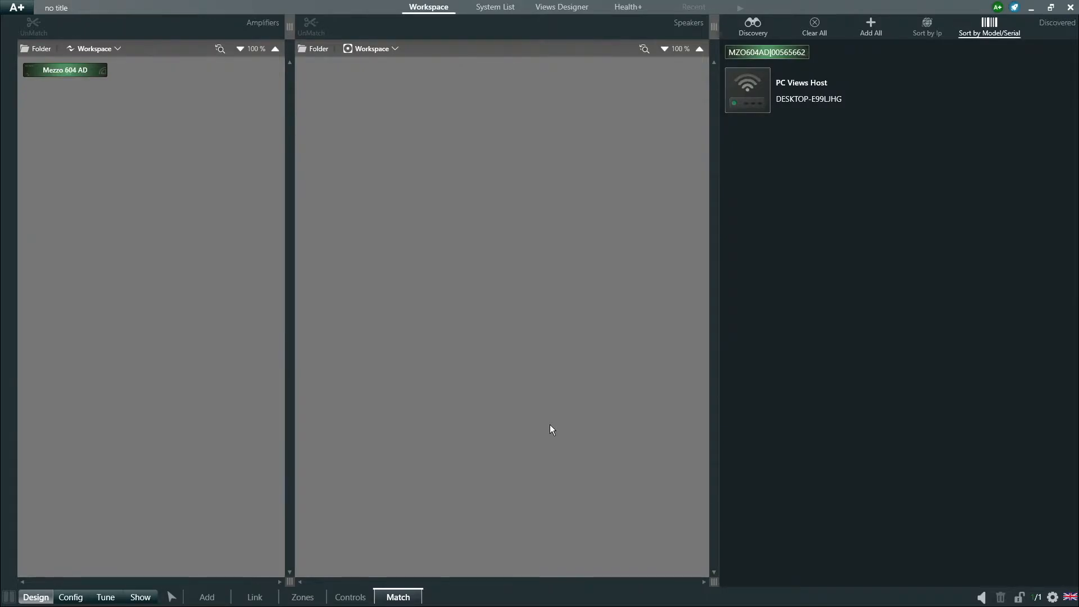
{"action": "left_click", "coordinate": [173, 597]}
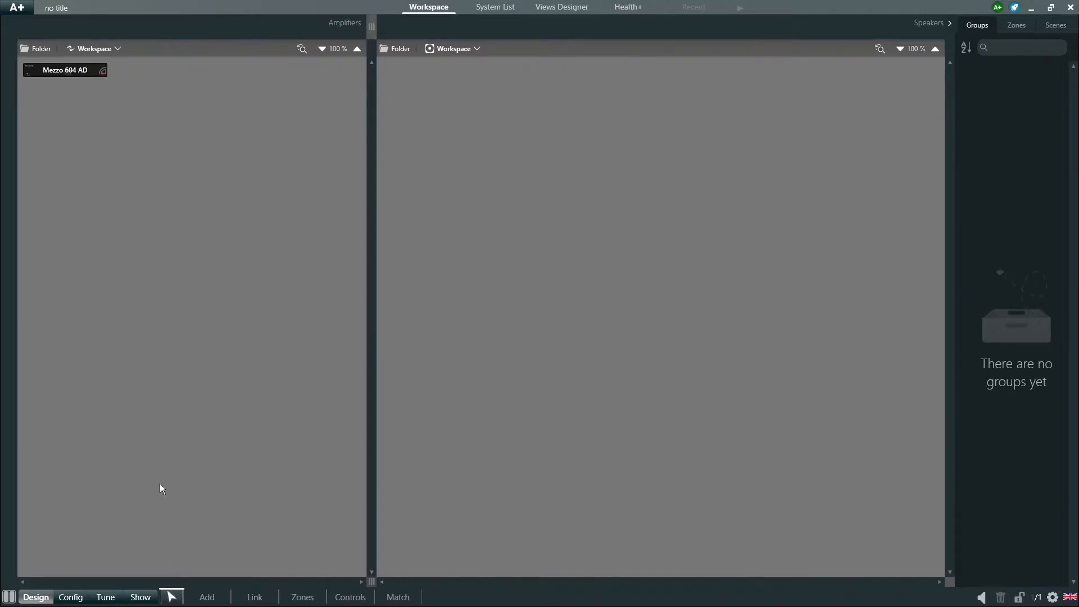
- Open the Mezzo 604 AD, browse its input source and matrix pages, then show channel A's EQ
{"action": "double_click", "coordinate": [100, 74]}
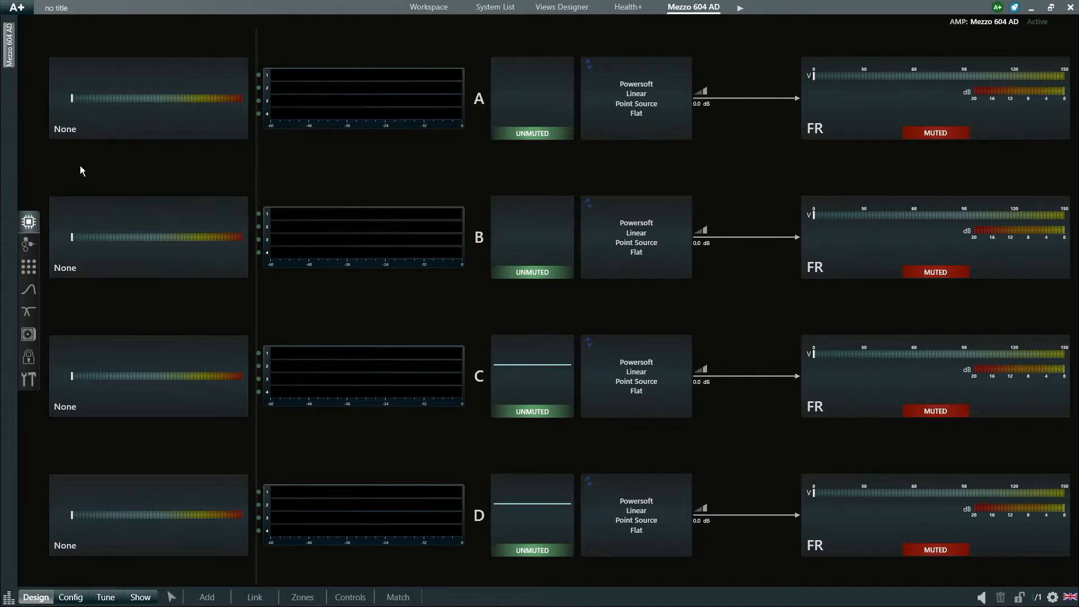
{"action": "left_click", "coordinate": [102, 139]}
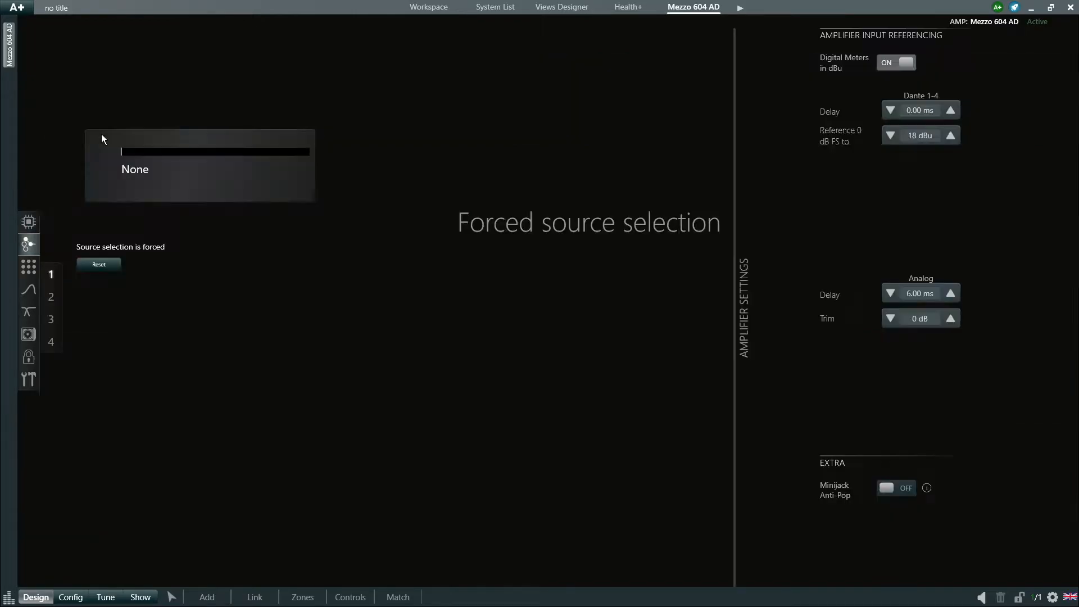
{"action": "left_click", "coordinate": [32, 223]}
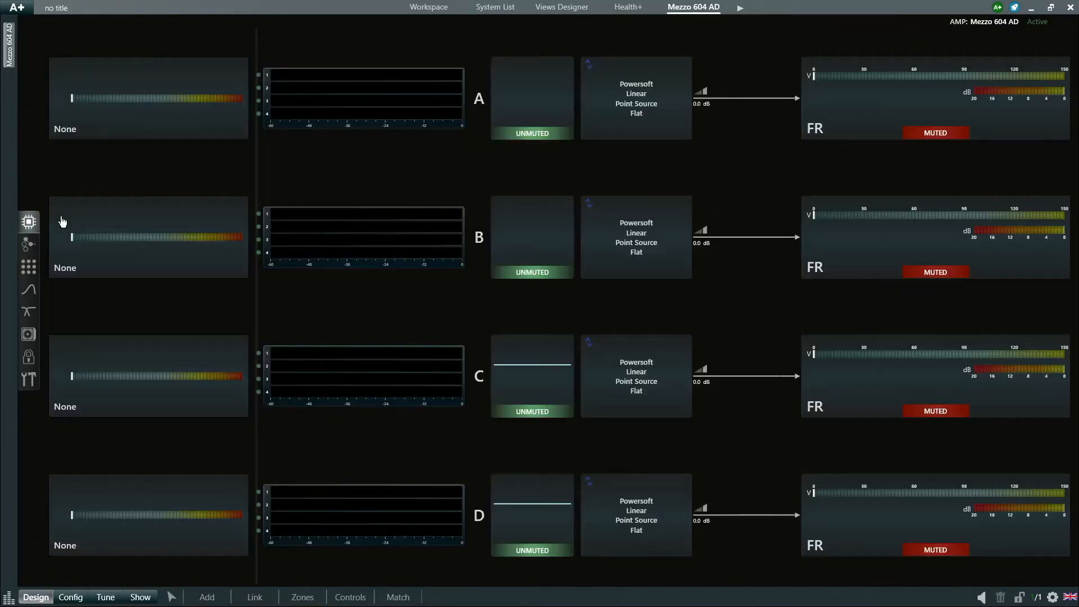
{"action": "left_click", "coordinate": [327, 110]}
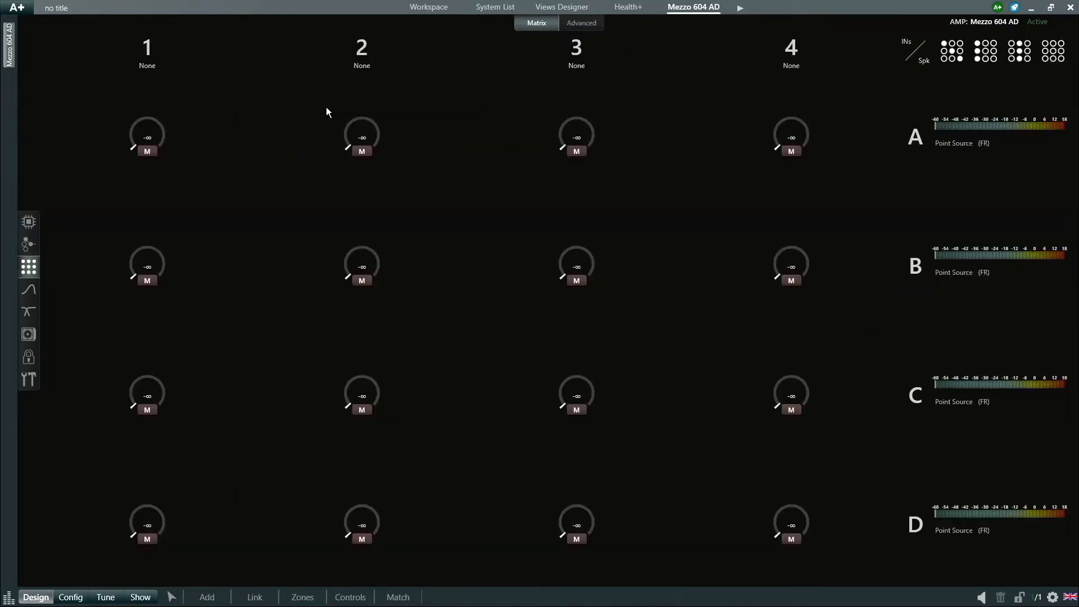
{"action": "left_click", "coordinate": [29, 222]}
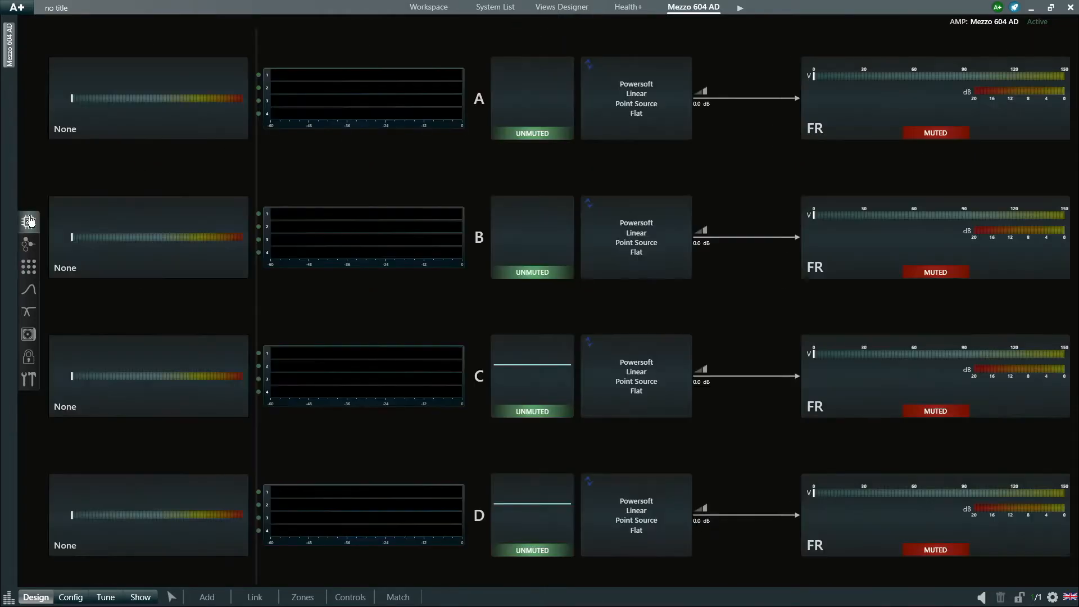
{"action": "left_click", "coordinate": [549, 106]}
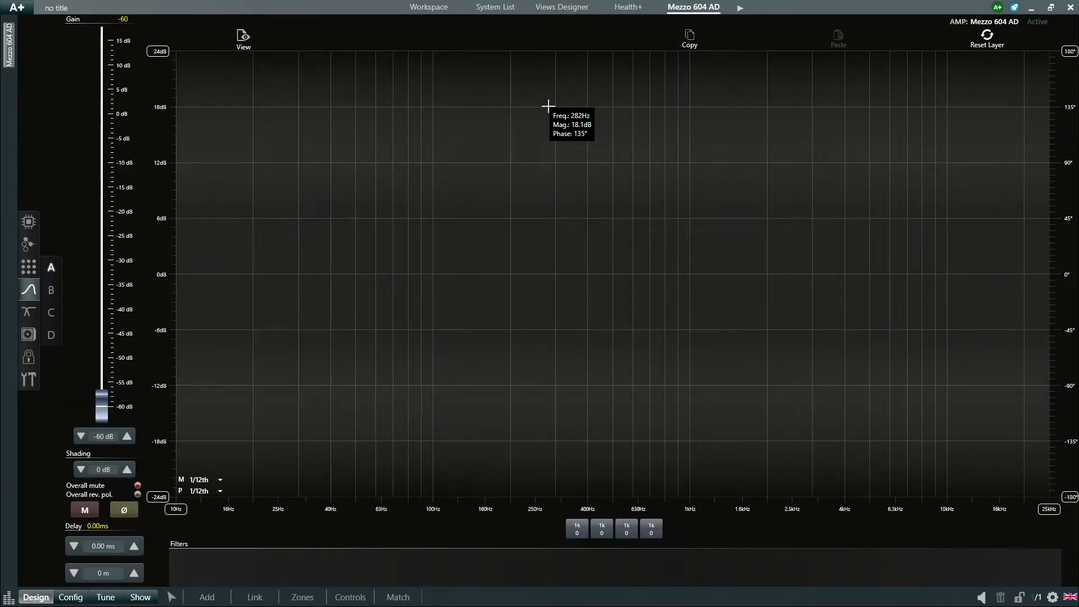
- Inspect channel A's first filter type, leaving it unchanged, and go back to the four-channel overview
{"action": "left_click", "coordinate": [576, 531]}
{"action": "left_click", "coordinate": [402, 572]}
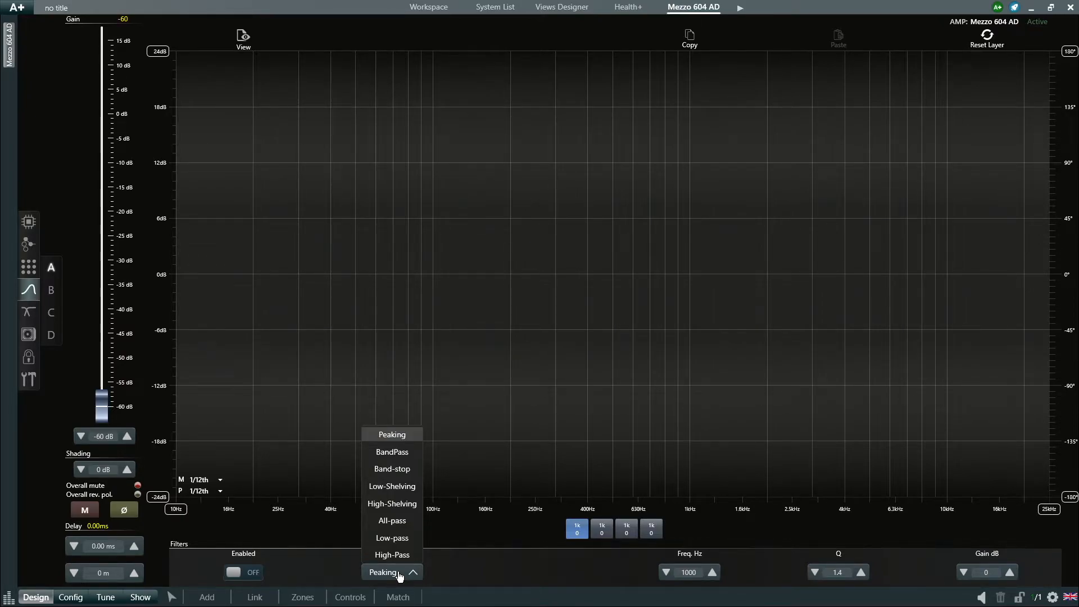
{"action": "left_click", "coordinate": [124, 551]}
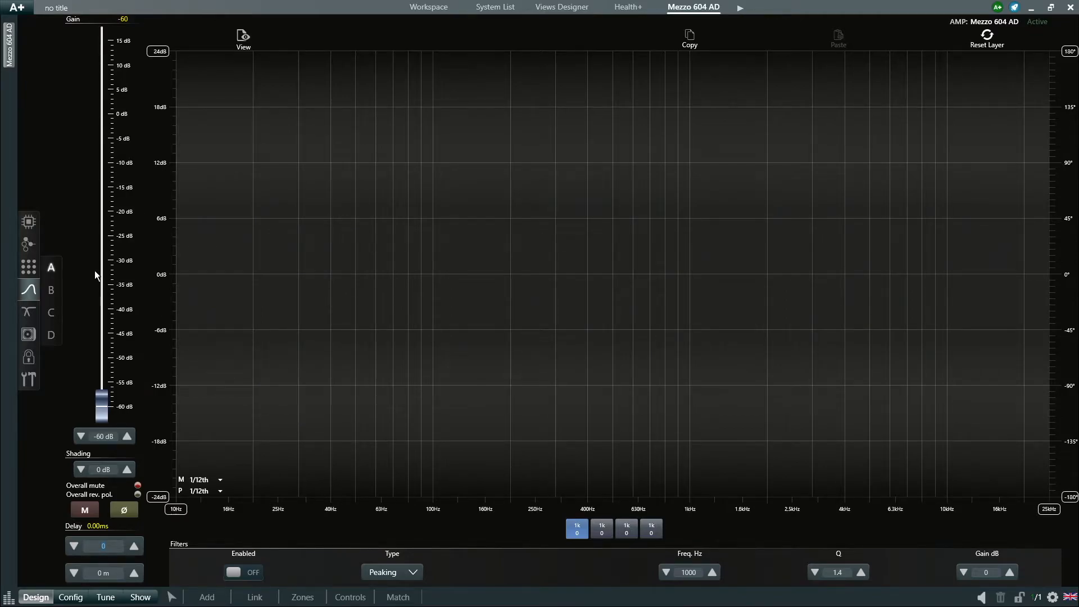
{"action": "left_click", "coordinate": [31, 225]}
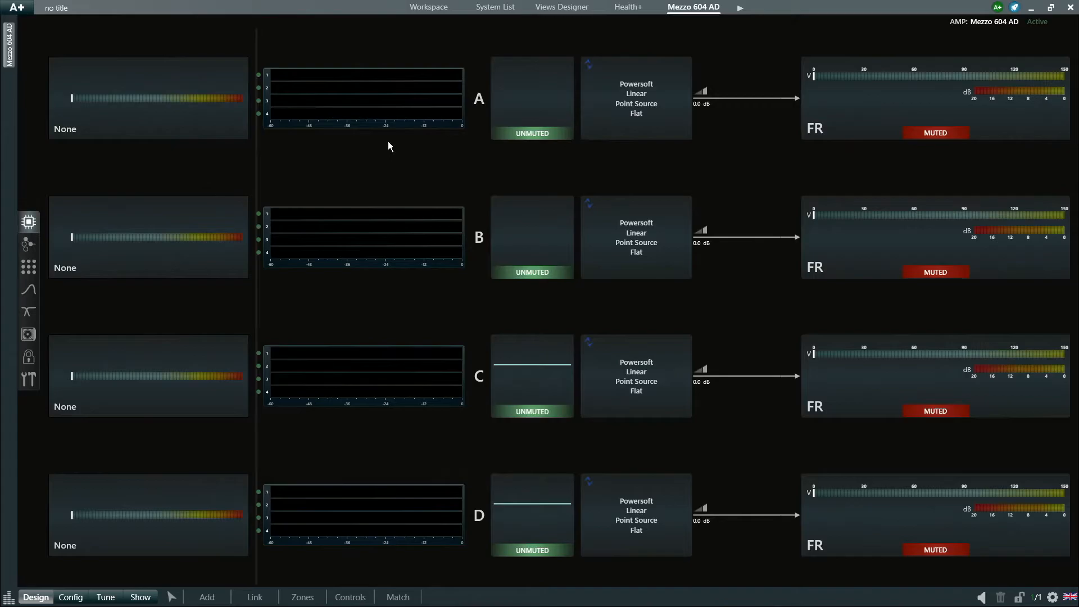
- Review channel 1's output EQ bands, keeping the Peaking filter and checking both Butterworth filters
{"action": "left_click", "coordinate": [830, 121]}
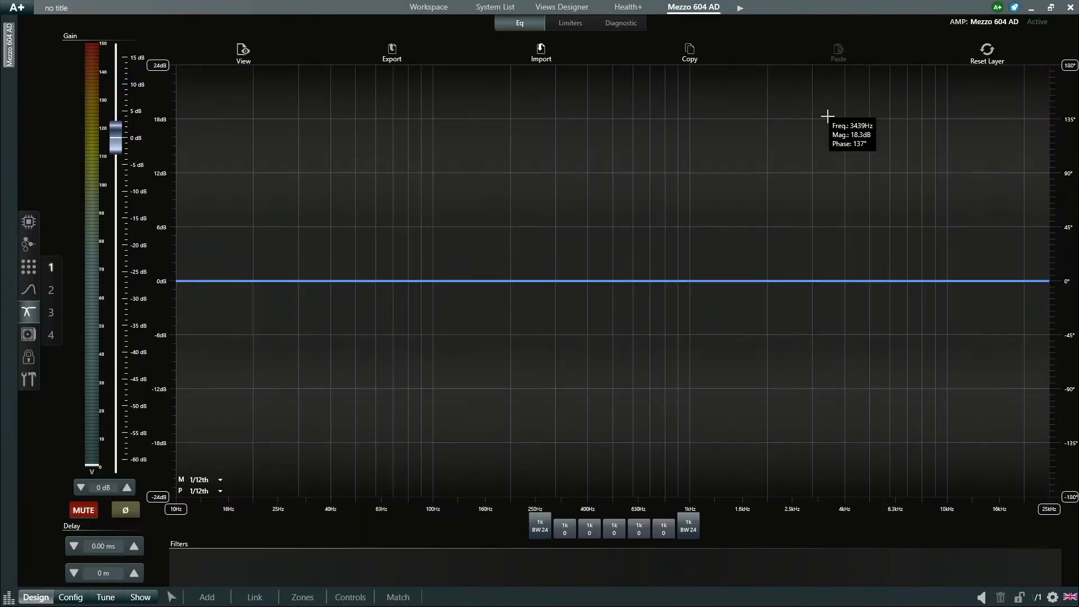
{"action": "left_click", "coordinate": [564, 529]}
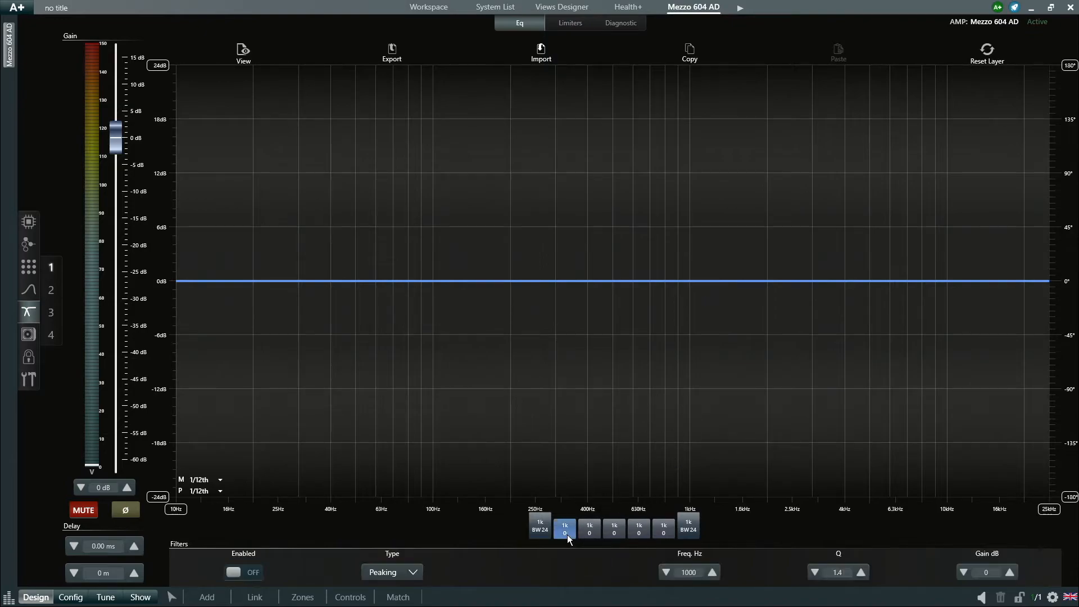
{"action": "left_click", "coordinate": [403, 572]}
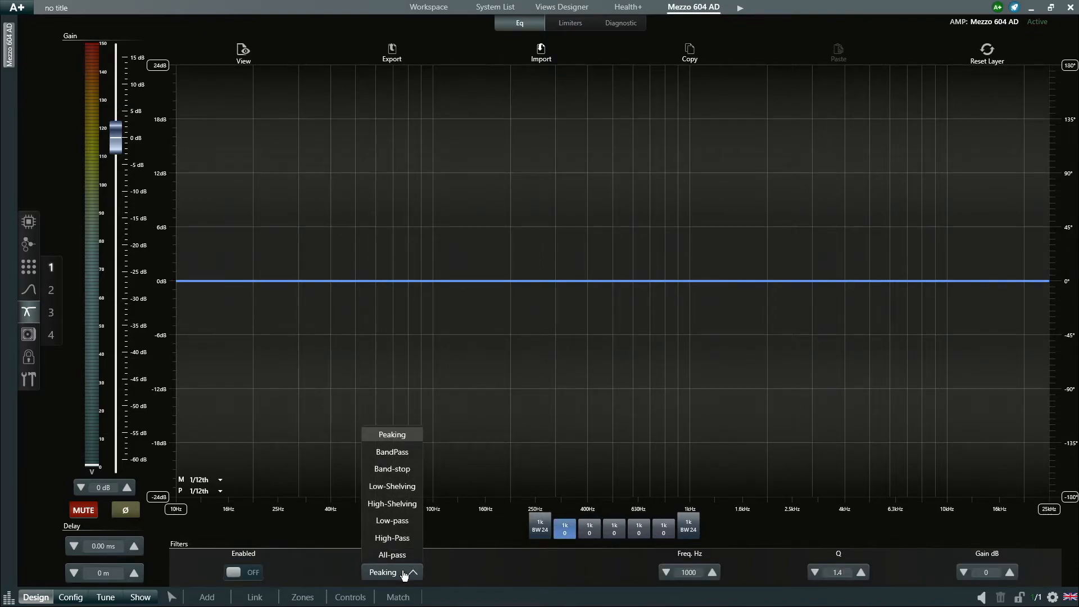
{"action": "left_click", "coordinate": [503, 566]}
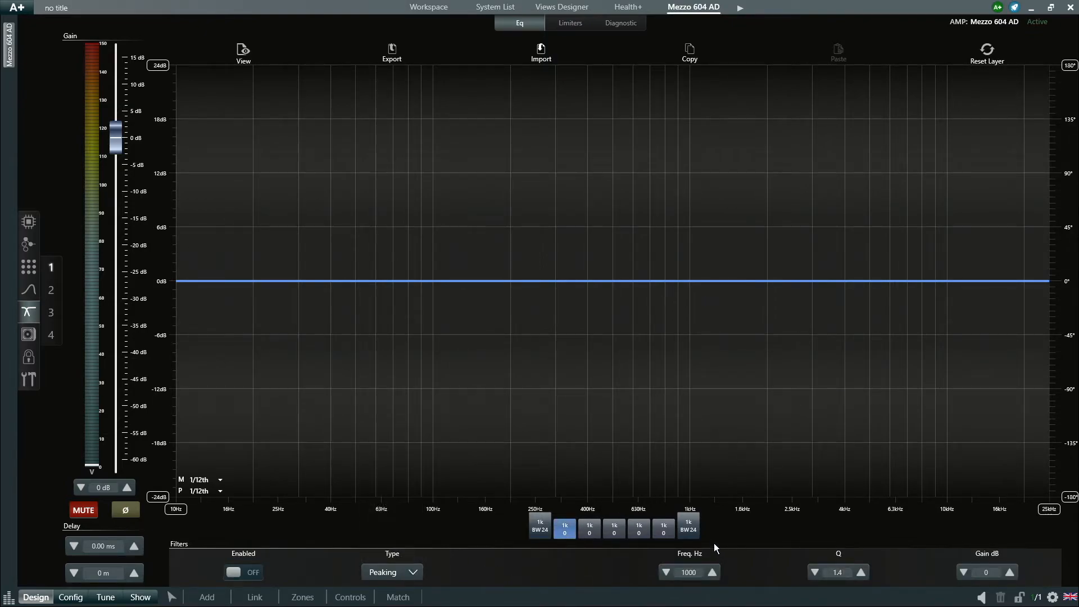
{"action": "left_click", "coordinate": [697, 532]}
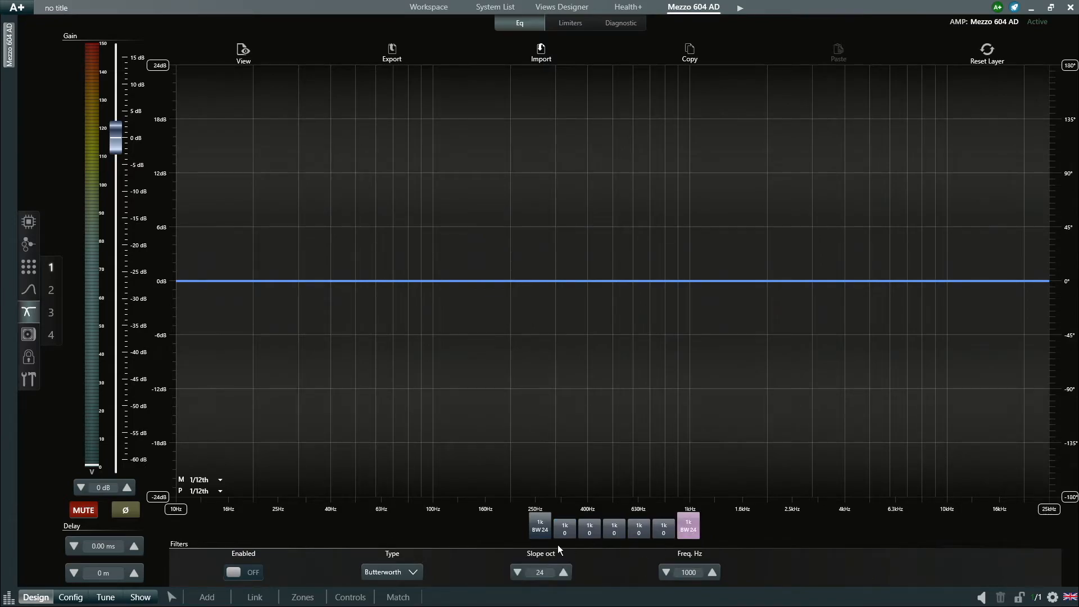
{"action": "left_click", "coordinate": [532, 531]}
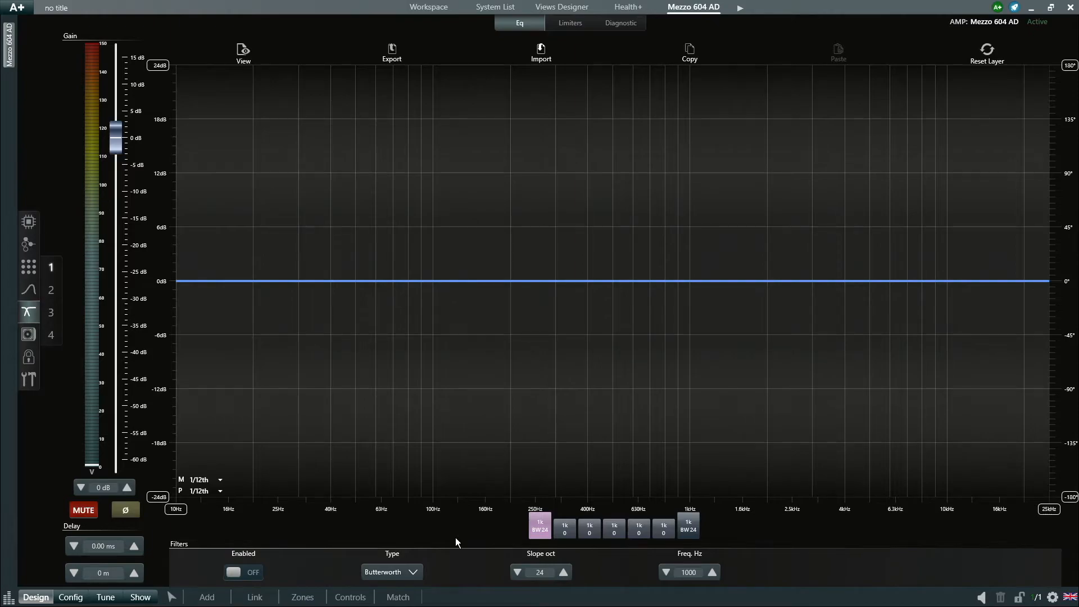
{"action": "left_click", "coordinate": [121, 545]}
- Check the output limiters, then show the Speaker Configuration page with its preset library
{"action": "left_click", "coordinate": [575, 29]}
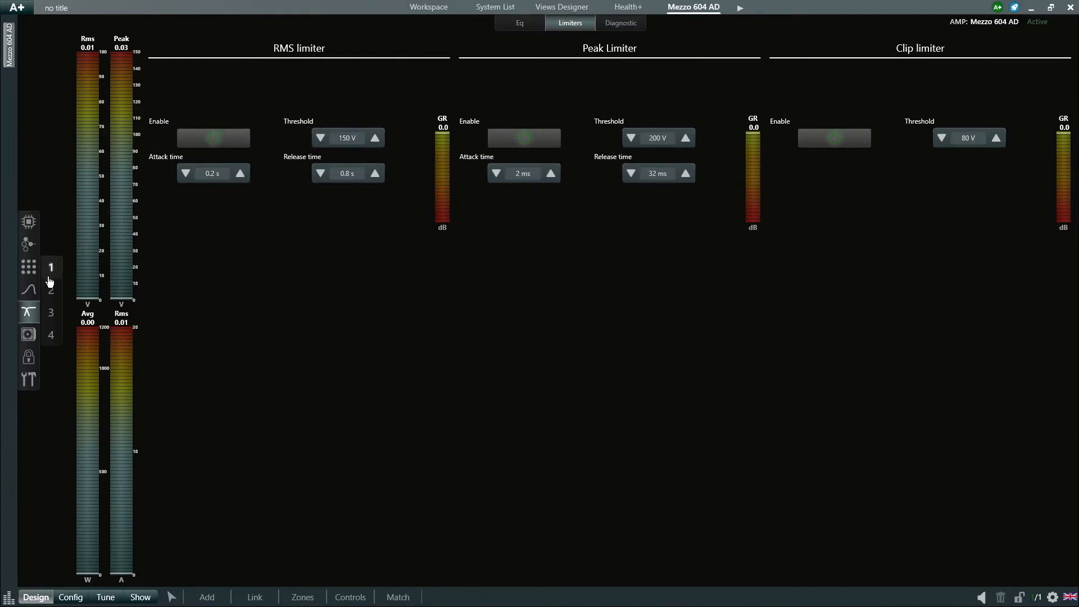
{"action": "left_click", "coordinate": [34, 344]}
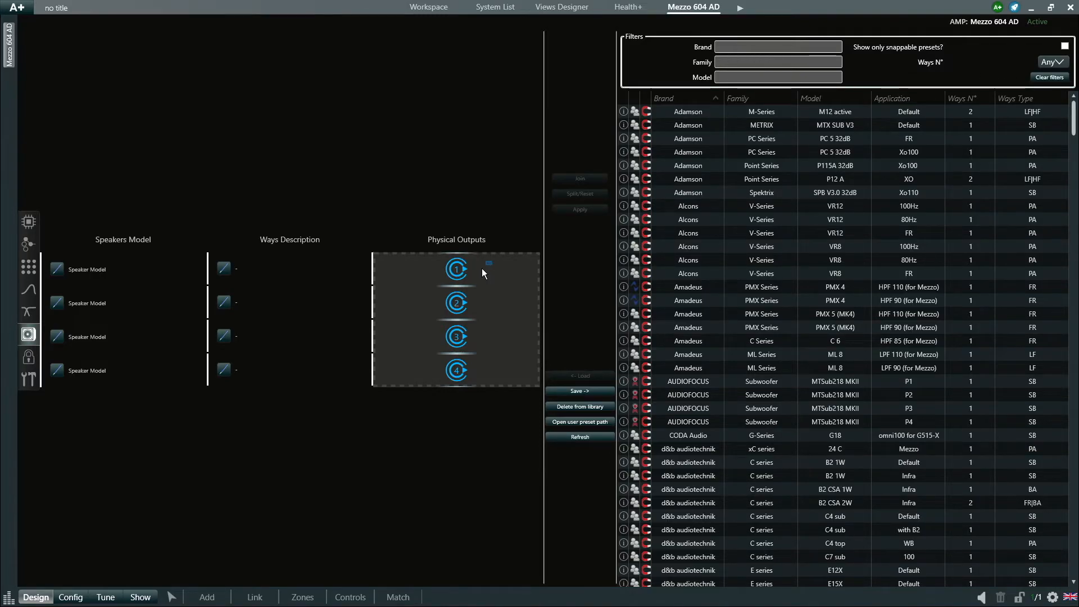
- Join outputs 1 and 2 into one way and name the preset Training, Ceiling, 1-Way
{"action": "left_click_drag", "start_coordinate": [446, 289], "coordinate": [397, 310]}
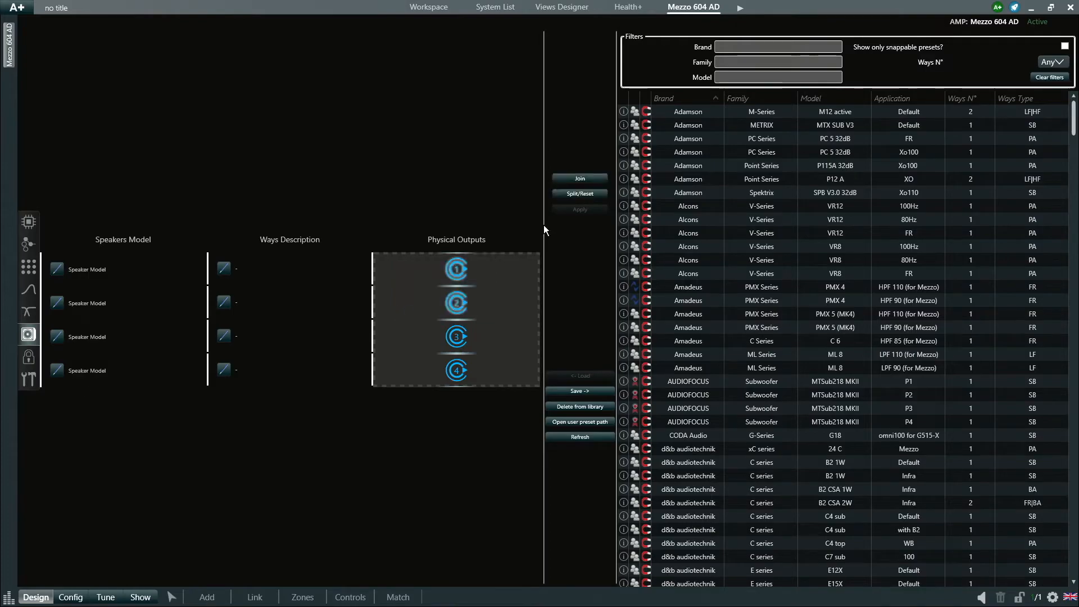
{"action": "left_click", "coordinate": [586, 180]}
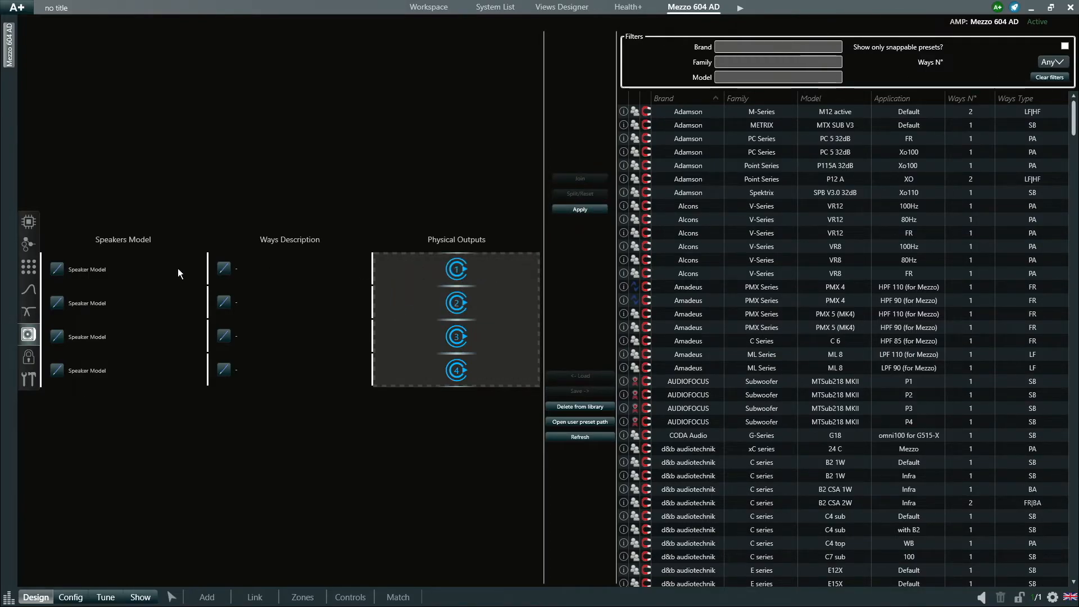
{"action": "left_click", "coordinate": [62, 272]}
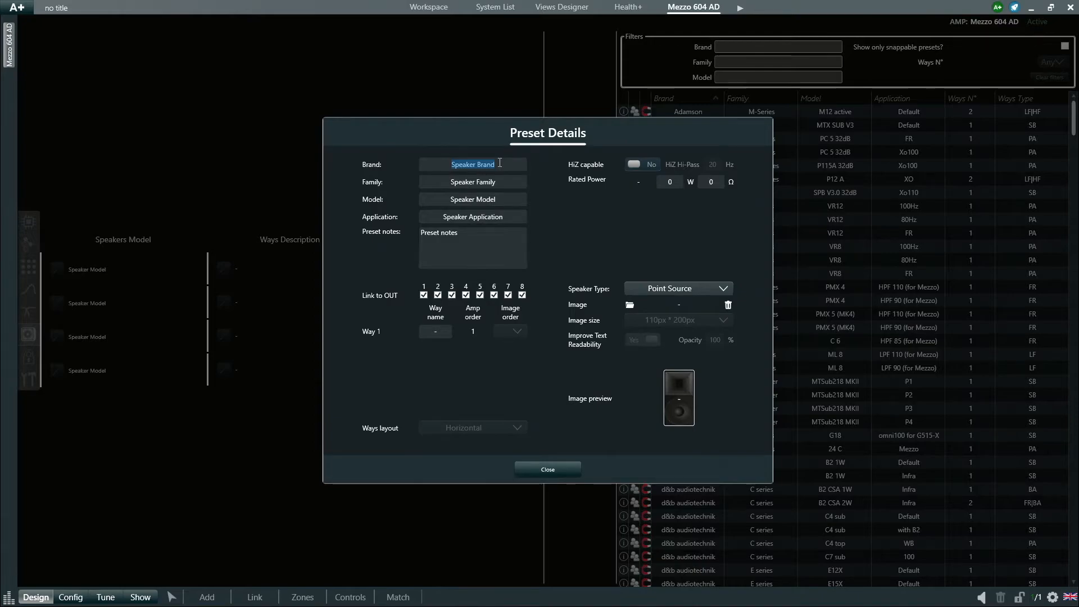
{"action": "type", "text": "Training"}
{"action": "key", "text": "Tab"}
{"action": "type", "text": "Ceiling"}
{"action": "left_click", "coordinate": [505, 198]}
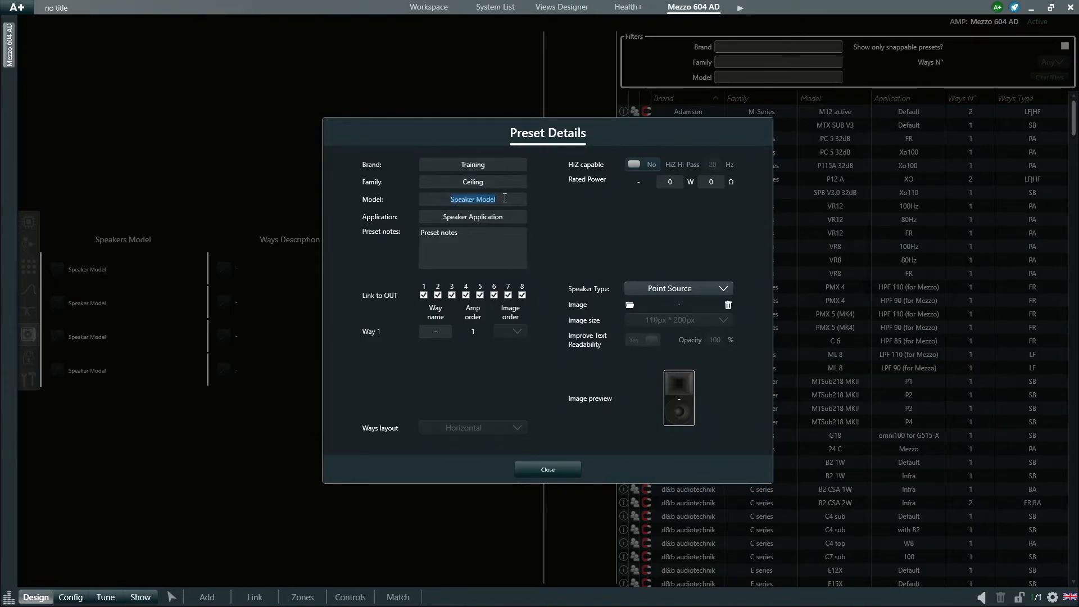
{"action": "type", "text": "1-Way"}
- Set application Full Range, 80 W at 8 Ω, speaker type Ceiling, and apply the preset
{"action": "left_click", "coordinate": [508, 216]}
{"action": "type", "text": "Full R"}
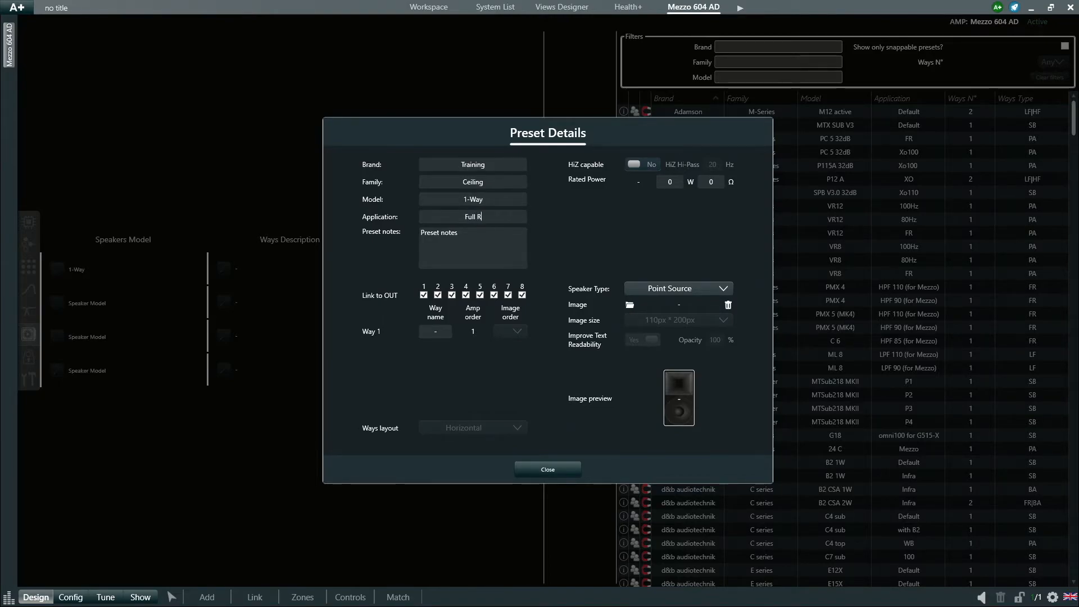
{"action": "type", "text": "ange"}
{"action": "left_click", "coordinate": [673, 179]}
{"action": "type", "text": "8"}
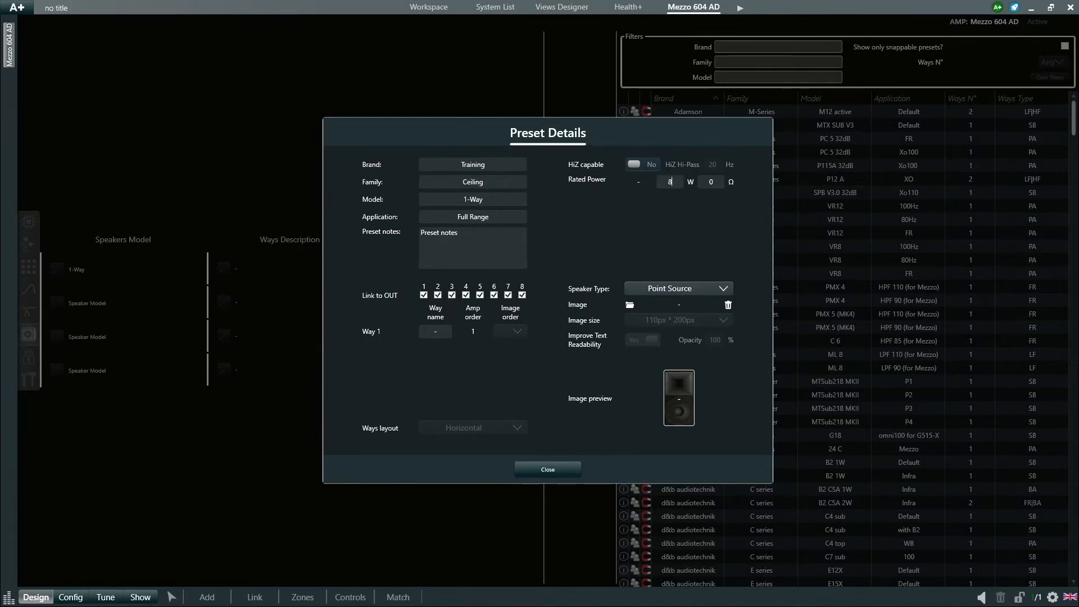
{"action": "type", "text": "0"}
{"action": "left_click", "coordinate": [719, 178]}
{"action": "left_click", "coordinate": [669, 289]}
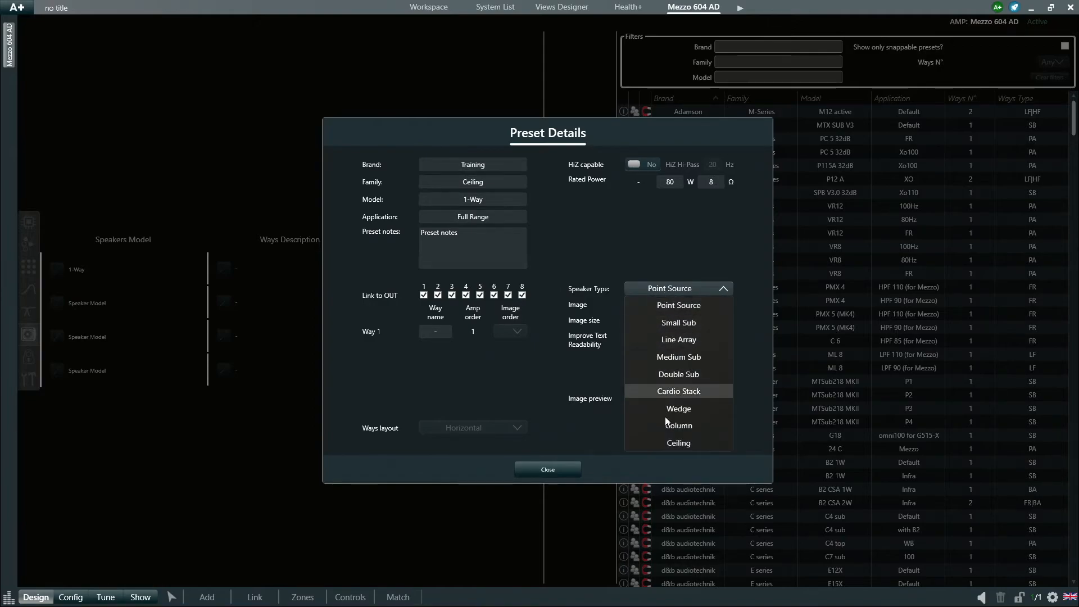
{"action": "left_click", "coordinate": [666, 444]}
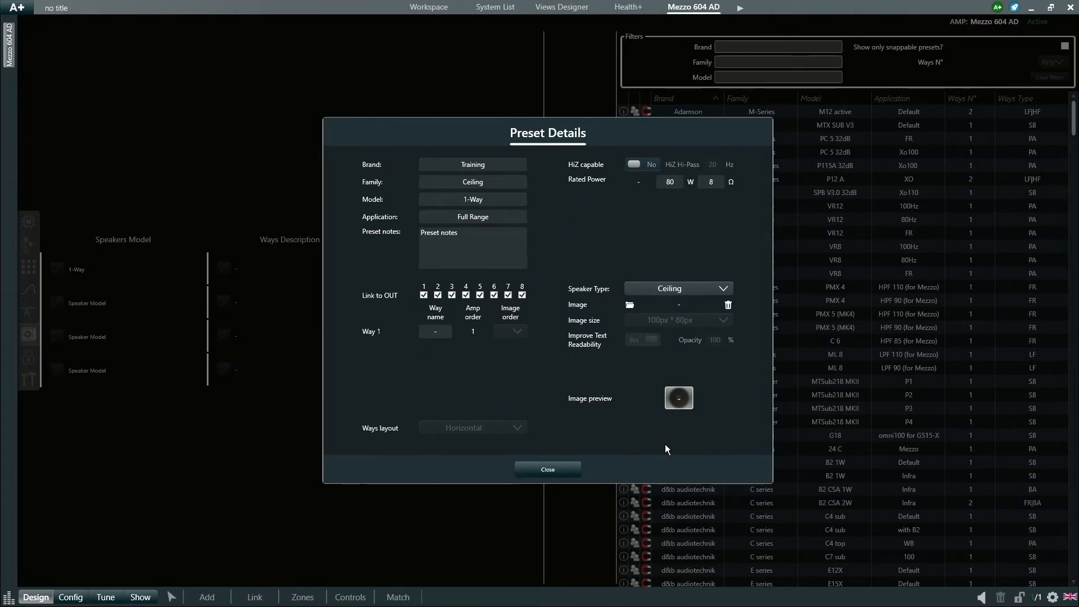
{"action": "left_click", "coordinate": [572, 471]}
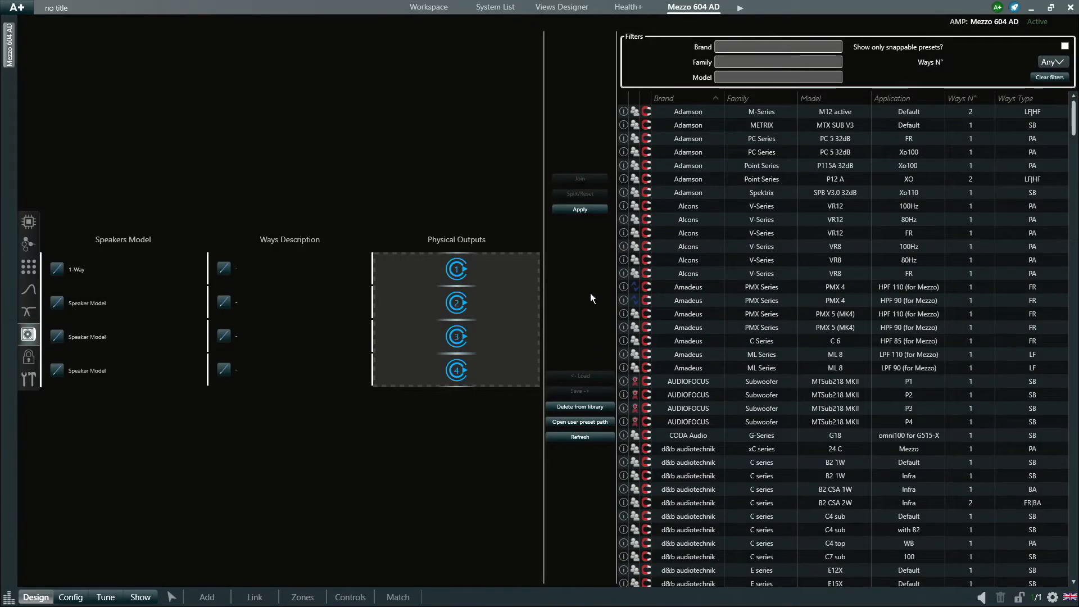
{"action": "left_click", "coordinate": [588, 213]}
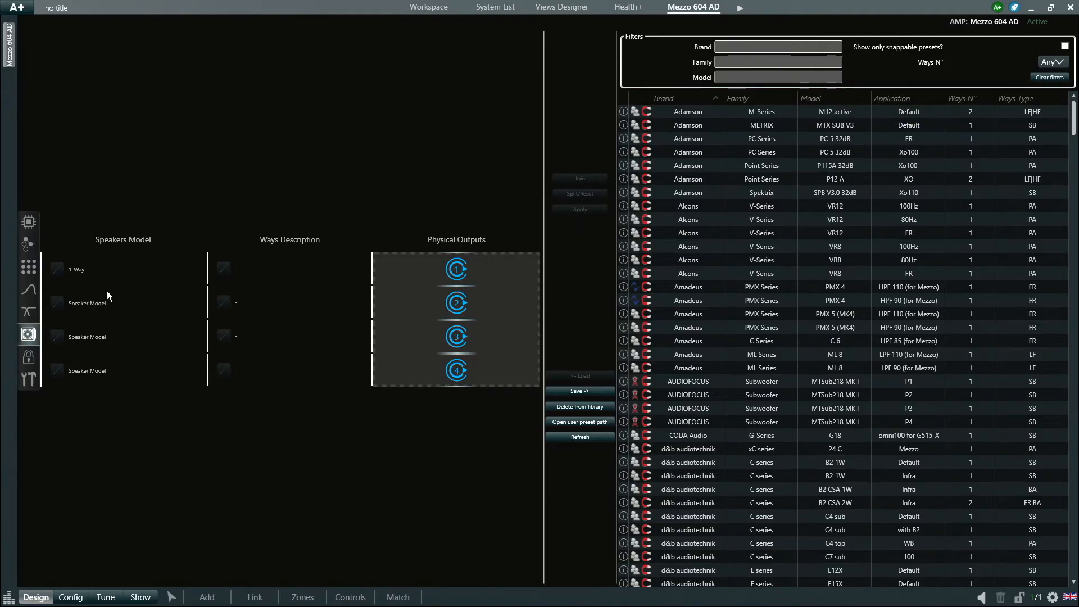
{"action": "left_click", "coordinate": [29, 312]}
- Set EQ filter 1 to 100 Hz and enable it as the high-pass
{"action": "left_click", "coordinate": [520, 23]}
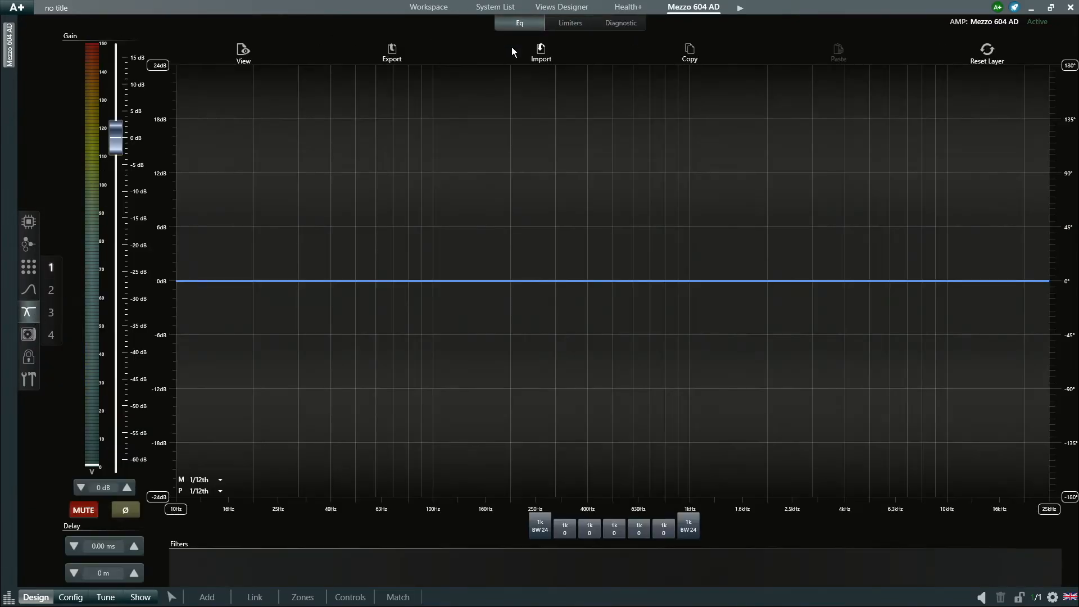
{"action": "left_click", "coordinate": [540, 525]}
{"action": "left_click_drag", "start_coordinate": [698, 574], "coordinate": [678, 573]}
{"action": "type", "text": "100"}
{"action": "key", "text": "Return"}
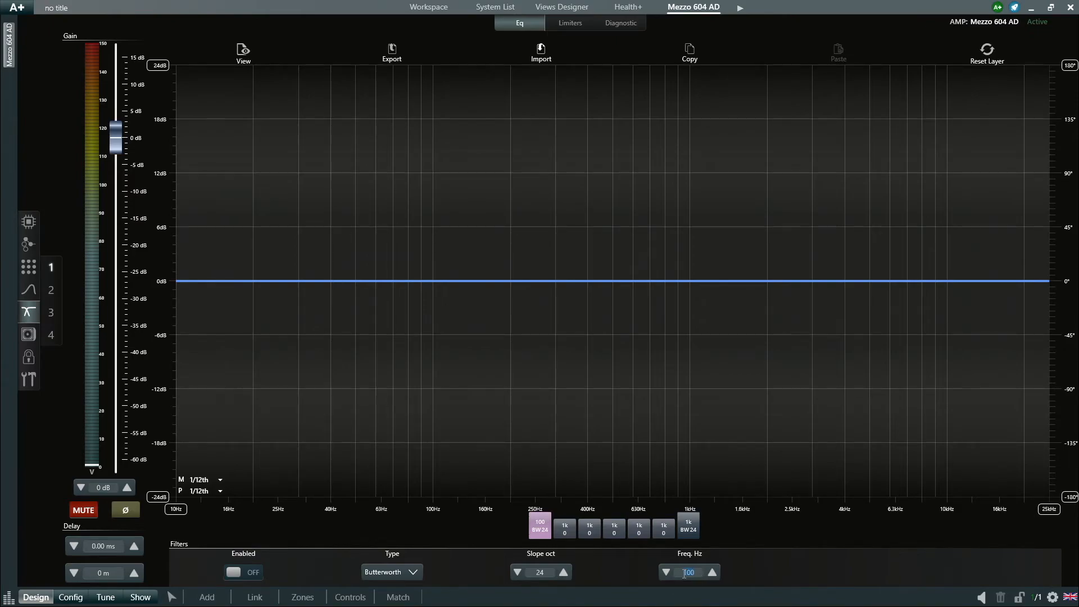
{"action": "left_click", "coordinate": [265, 574]}
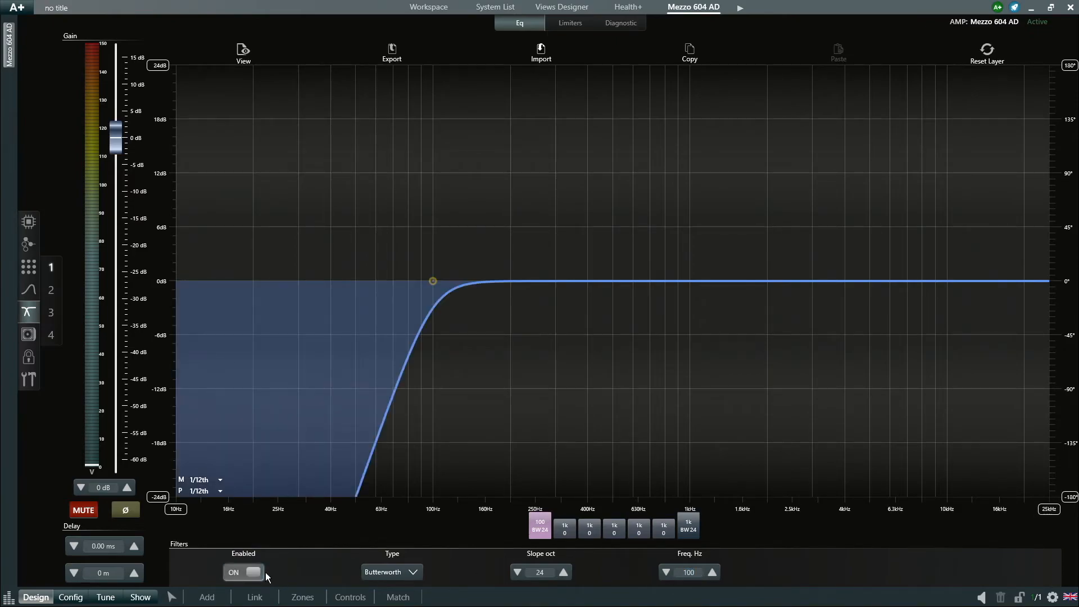
- Turn on the RMS and peak limiters on the Limiters tab
{"action": "left_click", "coordinate": [587, 23]}
{"action": "left_click", "coordinate": [242, 140]}
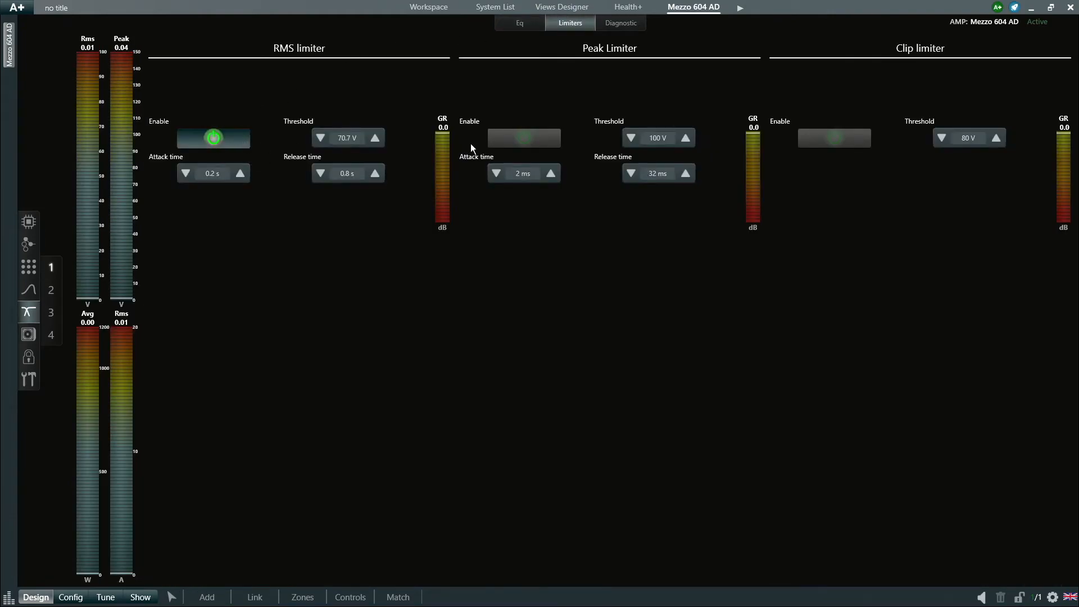
{"action": "left_click", "coordinate": [505, 142]}
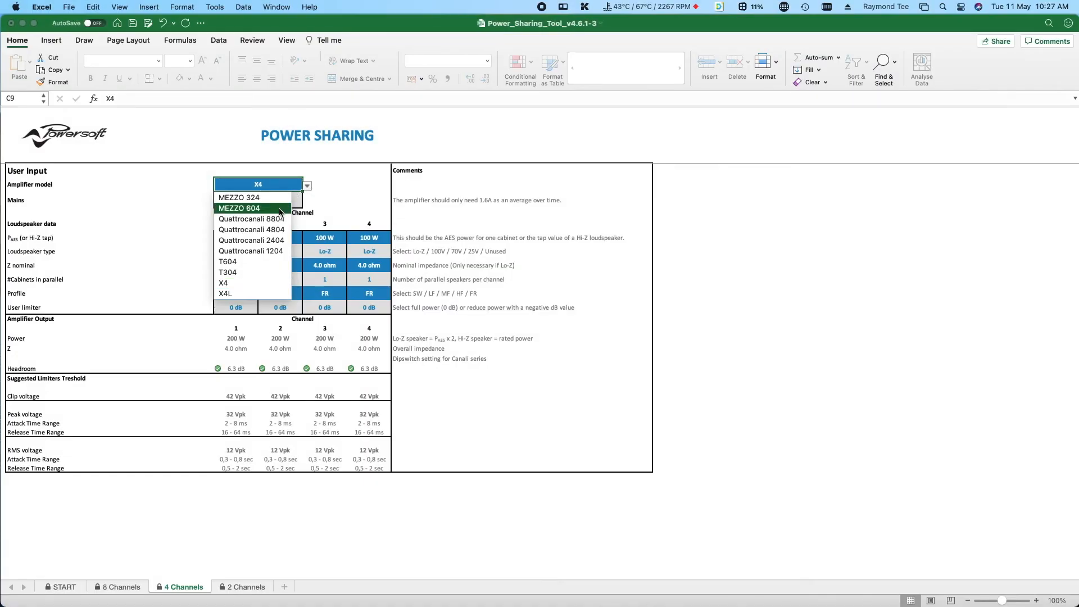
- In the Excel Power Sharing sheet, choose MEZZO 604 and enter 80 W, 8 ohm for channel 1
{"action": "left_click", "coordinate": [242, 206]}
{"action": "left_click", "coordinate": [240, 237]}
{"action": "type", "text": "80"}
{"action": "key", "text": "Return"}
{"action": "left_click", "coordinate": [236, 265]}
{"action": "type", "text": "8"}
{"action": "key", "text": "Return"}
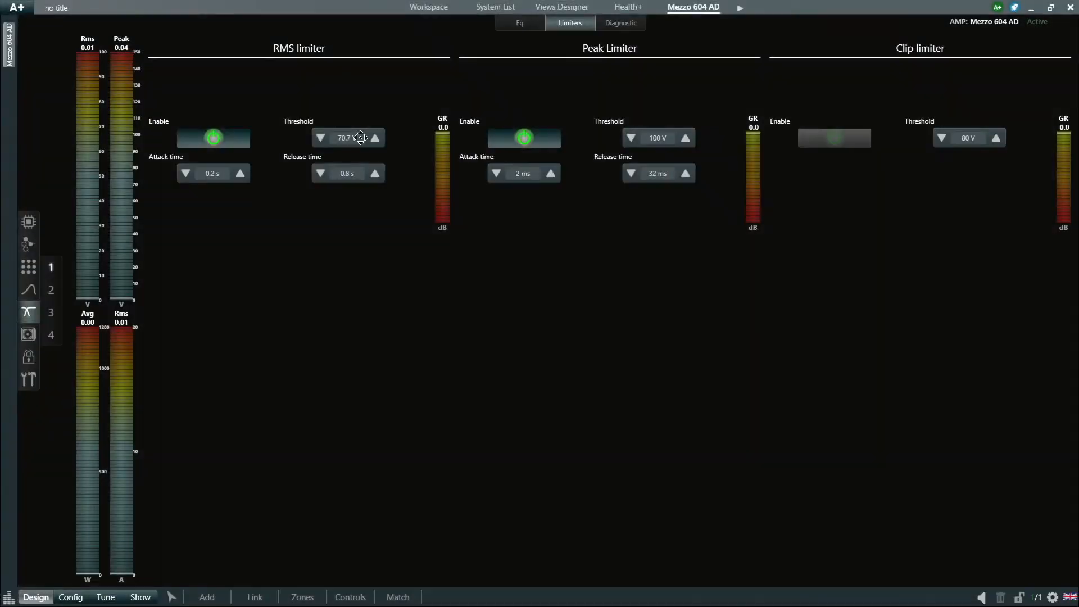
- Set the RMS limiter to 15 V, 0.3 s attack, 0.5 s release, and peak threshold 40 V
{"action": "left_click", "coordinate": [361, 137]}
{"action": "type", "text": "70.7"}
{"action": "key", "text": "BackSpace"}
{"action": "key", "text": "BackSpace"}
{"action": "key", "text": "BackSpace"}
{"action": "key", "text": "BackSpace"}
{"action": "type", "text": "15"}
{"action": "double_click", "coordinate": [222, 174]}
{"action": "type", "text": "0.3"}
{"action": "double_click", "coordinate": [359, 174]}
{"action": "type", "text": "0.5"}
{"action": "double_click", "coordinate": [656, 140]}
{"action": "type", "text": "40"}
{"action": "key", "text": "Return"}
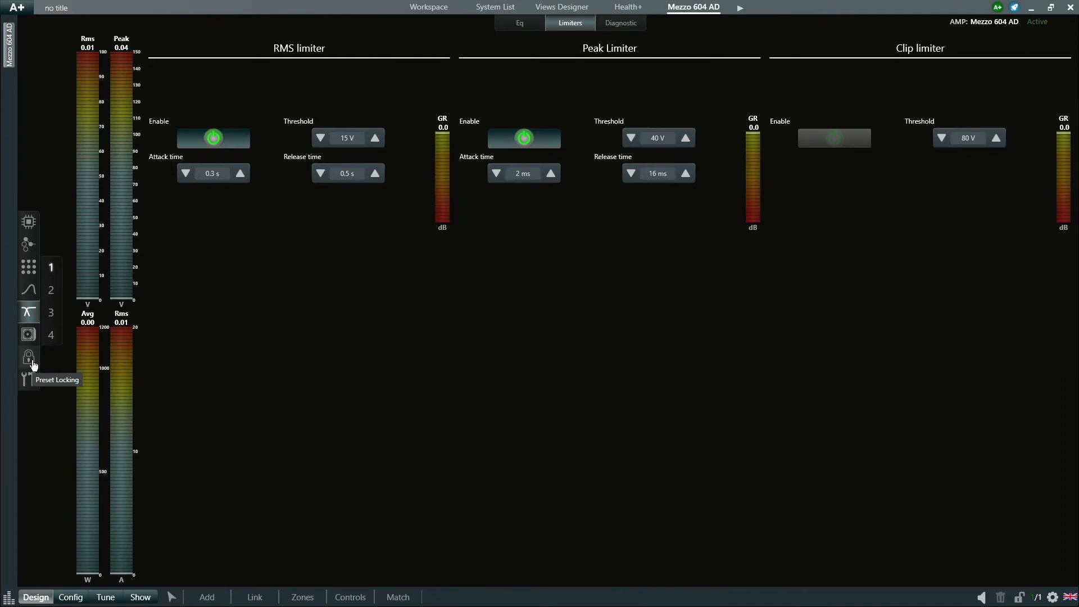
- Lock all of row A's settings with a password, then return to the speaker preset page
{"action": "left_click", "coordinate": [33, 365]}
{"action": "left_click", "coordinate": [656, 235]}
{"action": "left_click", "coordinate": [646, 273]}
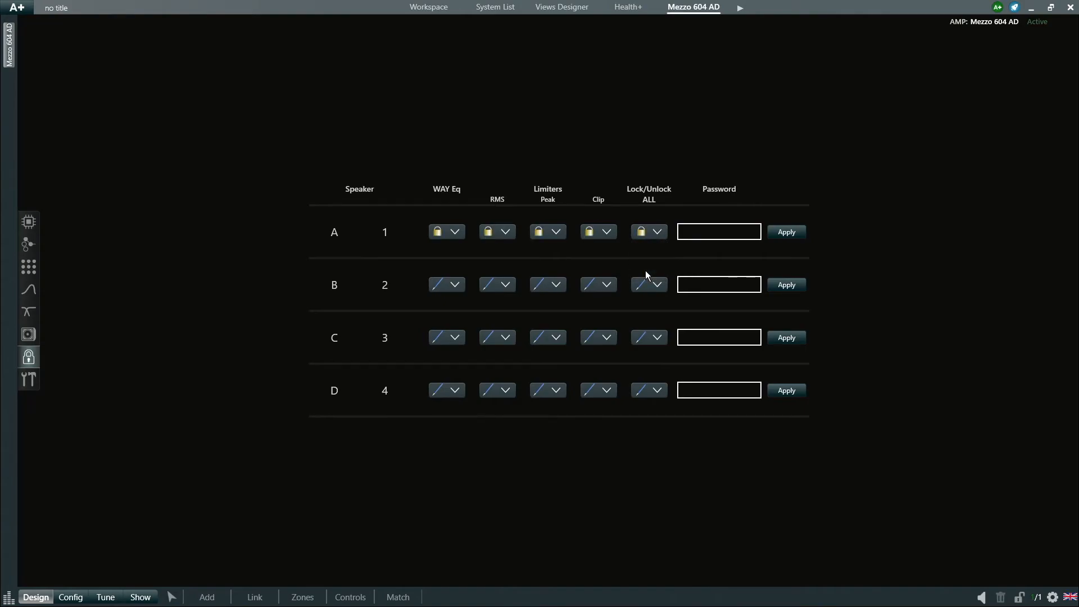
{"action": "left_click", "coordinate": [697, 234]}
{"action": "type", "text": "1234"}
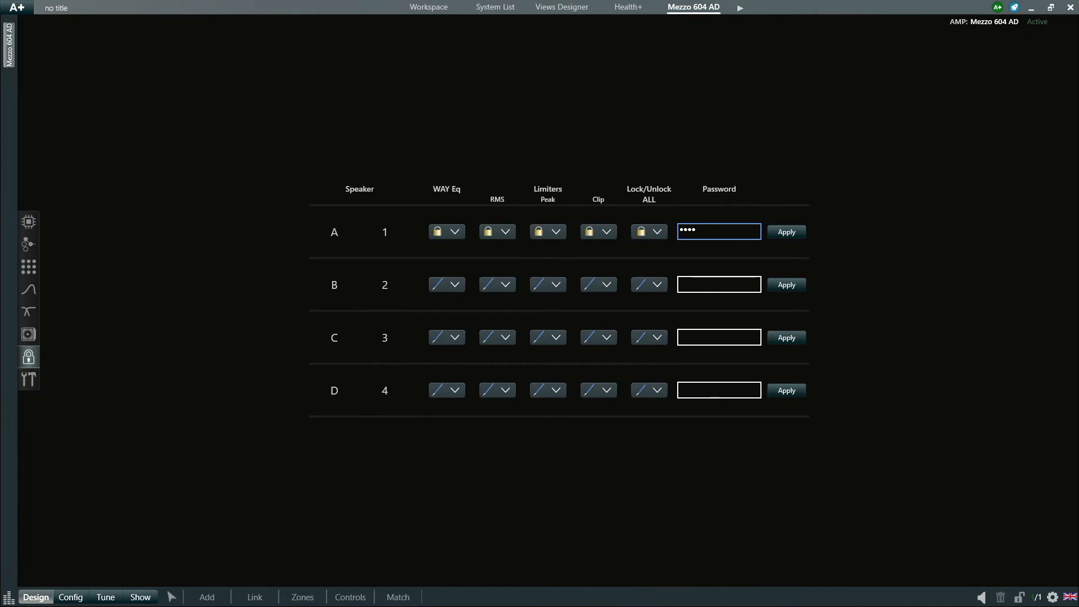
{"action": "left_click", "coordinate": [776, 242]}
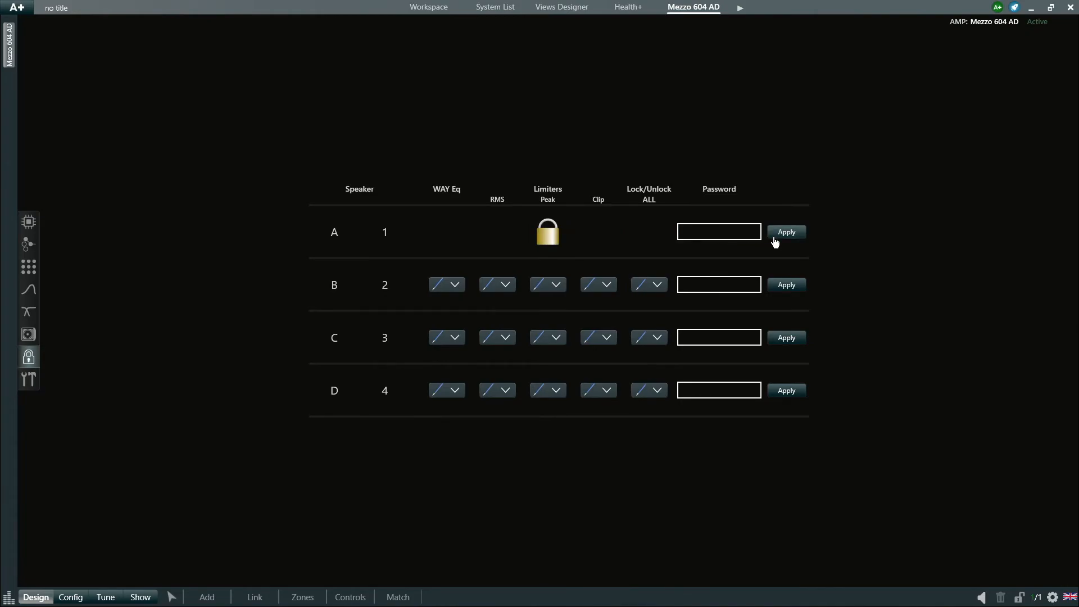
{"action": "left_click", "coordinate": [28, 335]}
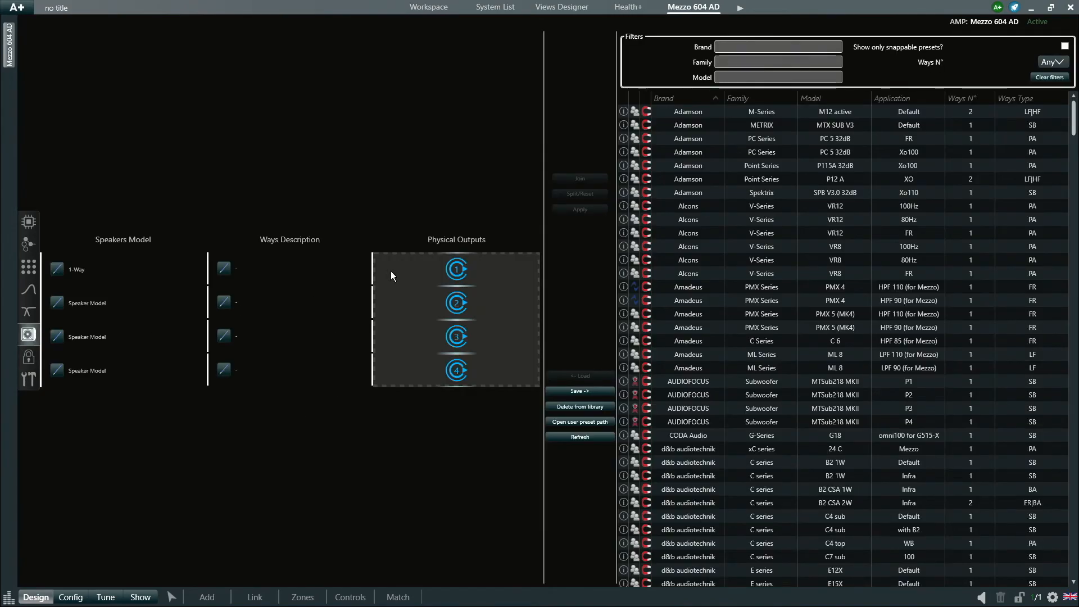
- Save the Training Ceiling 1-Way preset to the library and return to the Workspace
{"action": "left_click", "coordinate": [580, 391]}
{"action": "left_click", "coordinate": [565, 343]}
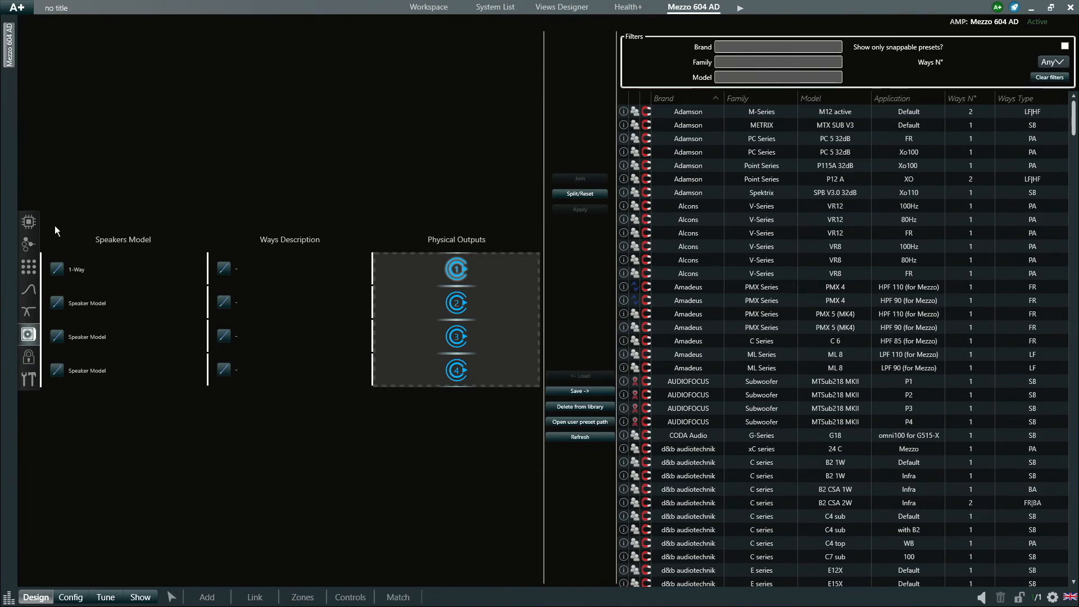
{"action": "left_click", "coordinate": [437, 15]}
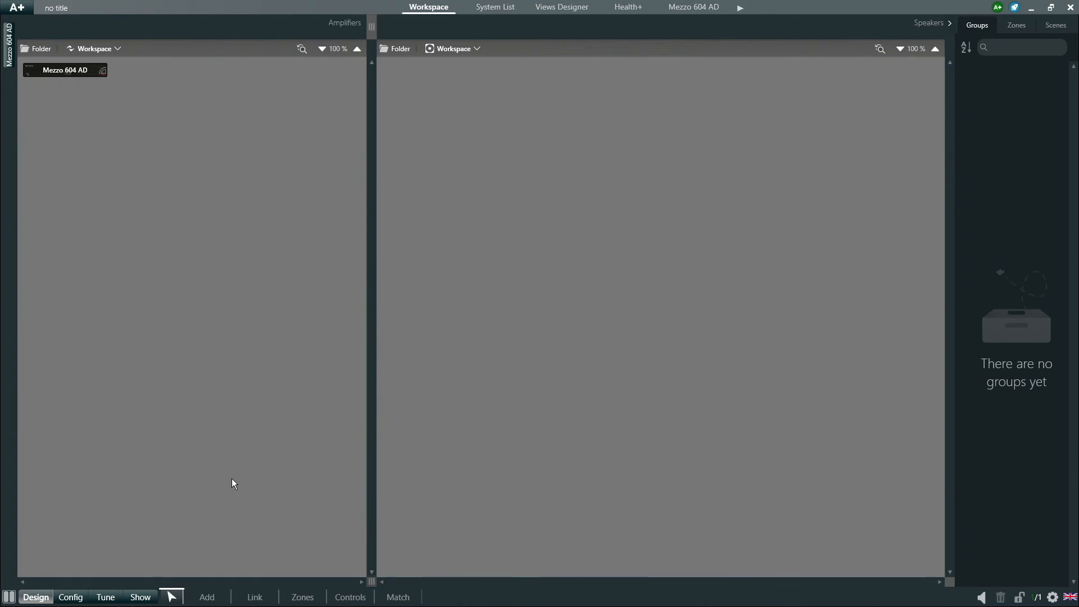
- Start adding a speaker with the preset list filtered to Mezzo Compatible
{"action": "left_click", "coordinate": [213, 599]}
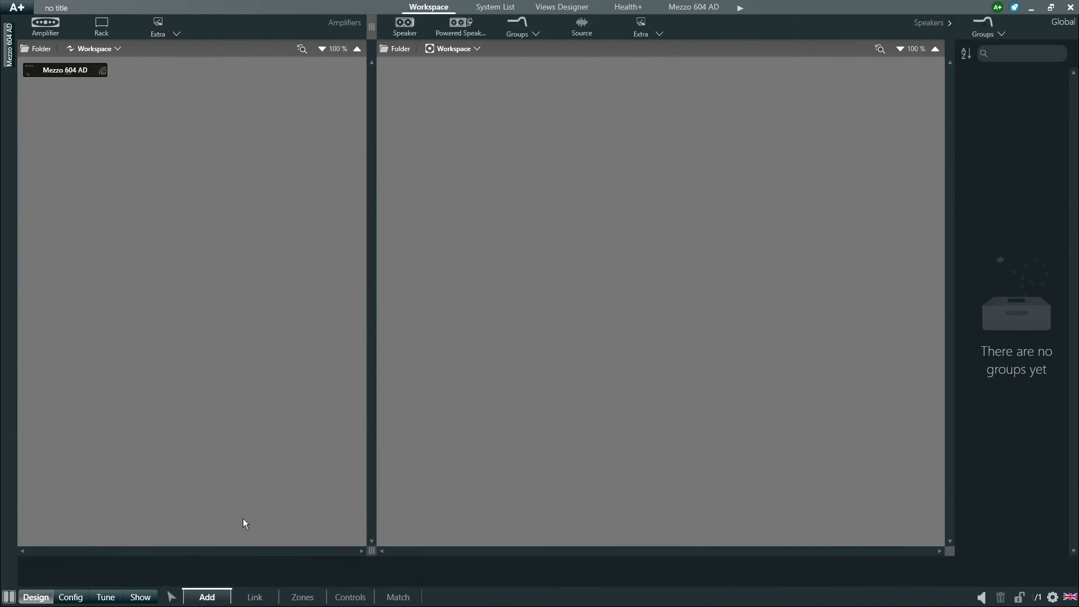
{"action": "left_click", "coordinate": [399, 30]}
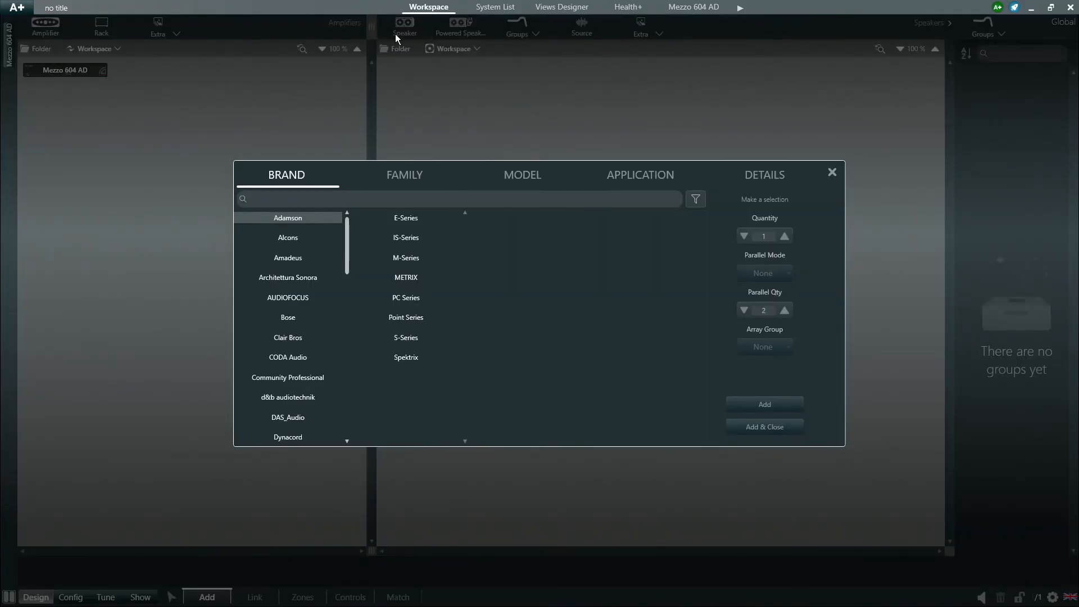
{"action": "left_click", "coordinate": [695, 201]}
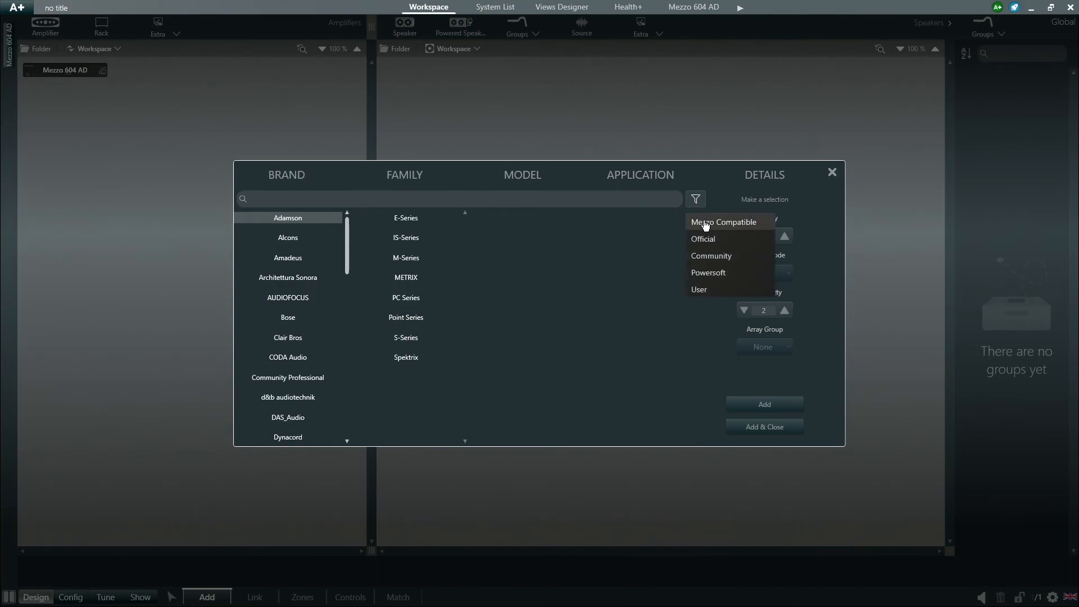
{"action": "left_click", "coordinate": [705, 223]}
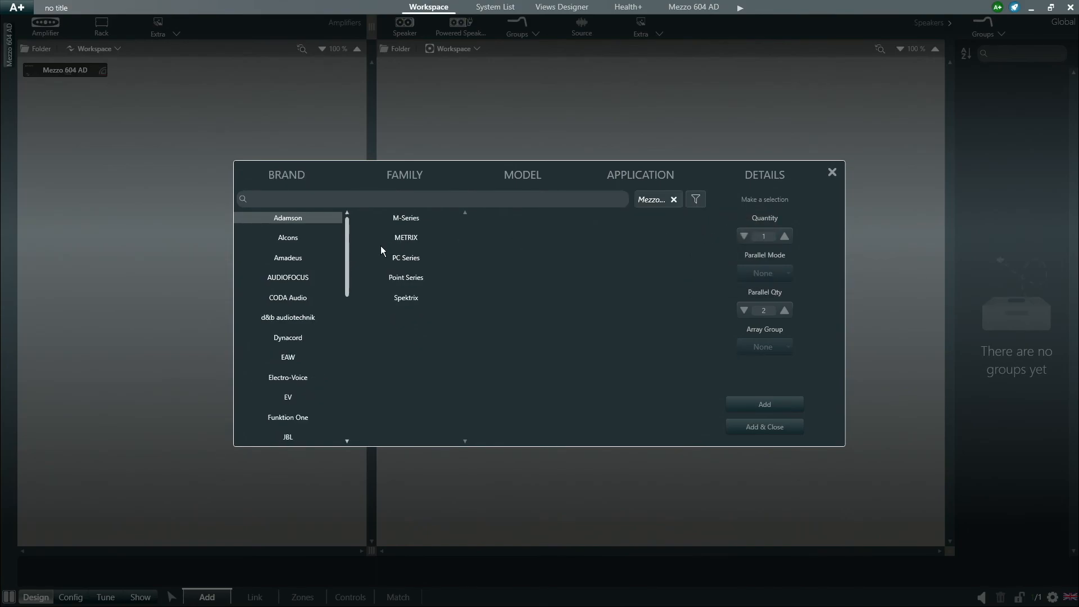
- Add the Training Ceiling 1-Way Full Range speaker and link it to amplifier channel 1
{"action": "left_click_drag", "start_coordinate": [346, 258], "coordinate": [339, 393]}
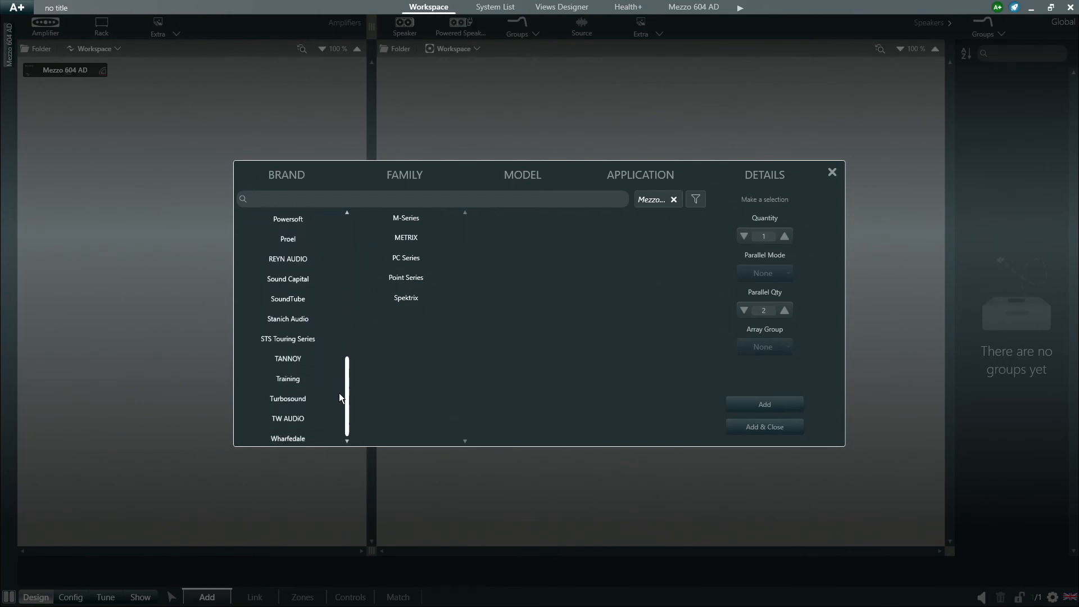
{"action": "left_click", "coordinate": [294, 381]}
{"action": "left_click", "coordinate": [418, 222]}
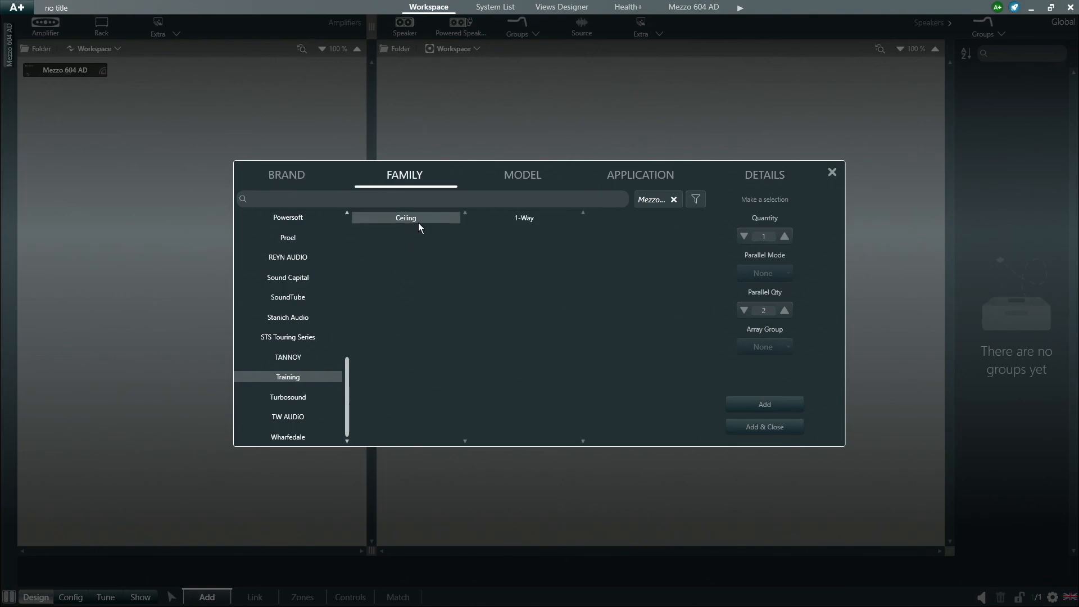
{"action": "left_click", "coordinate": [521, 221]}
{"action": "left_click", "coordinate": [649, 221]}
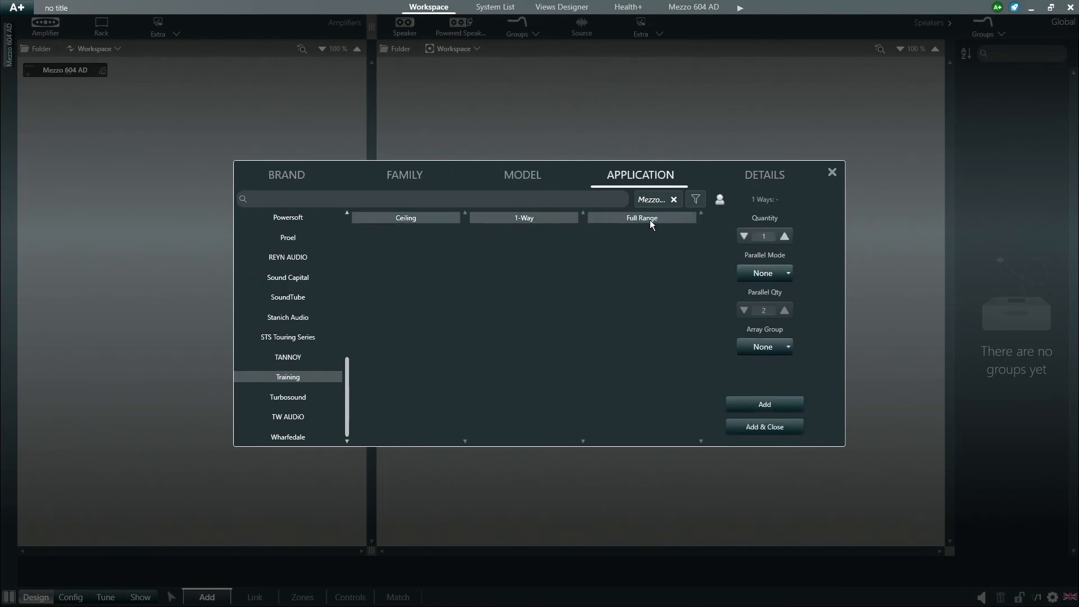
{"action": "left_click", "coordinate": [760, 426]}
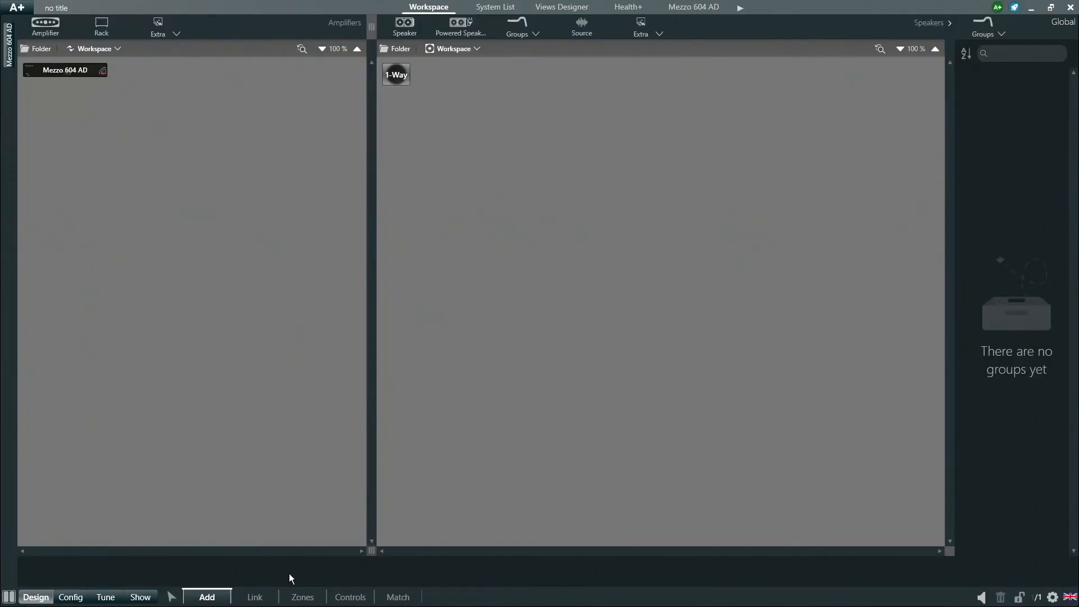
{"action": "left_click", "coordinate": [263, 595]}
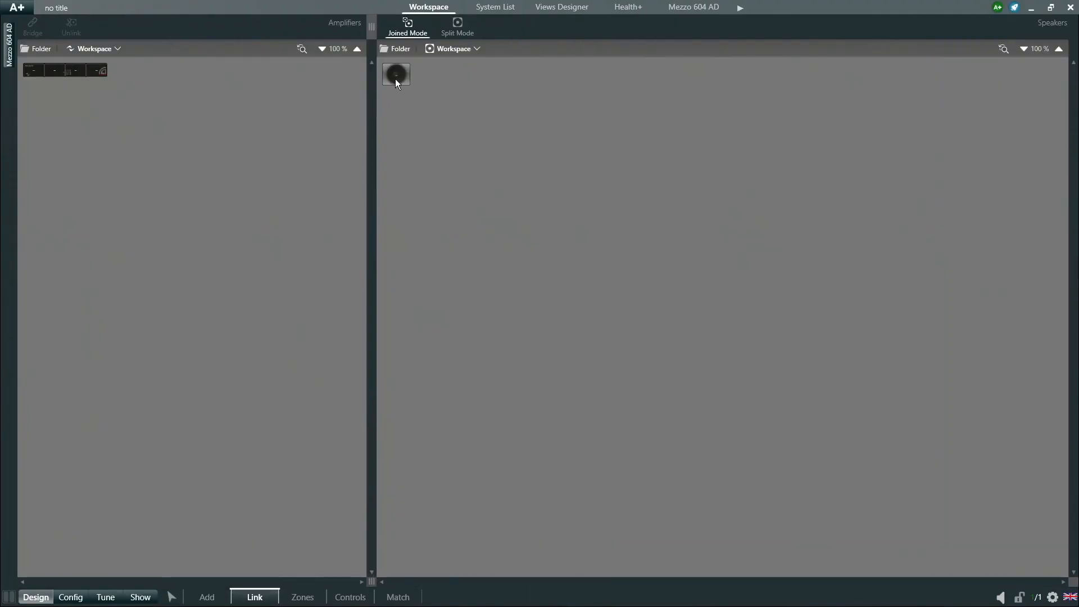
{"action": "left_click", "coordinate": [34, 74]}
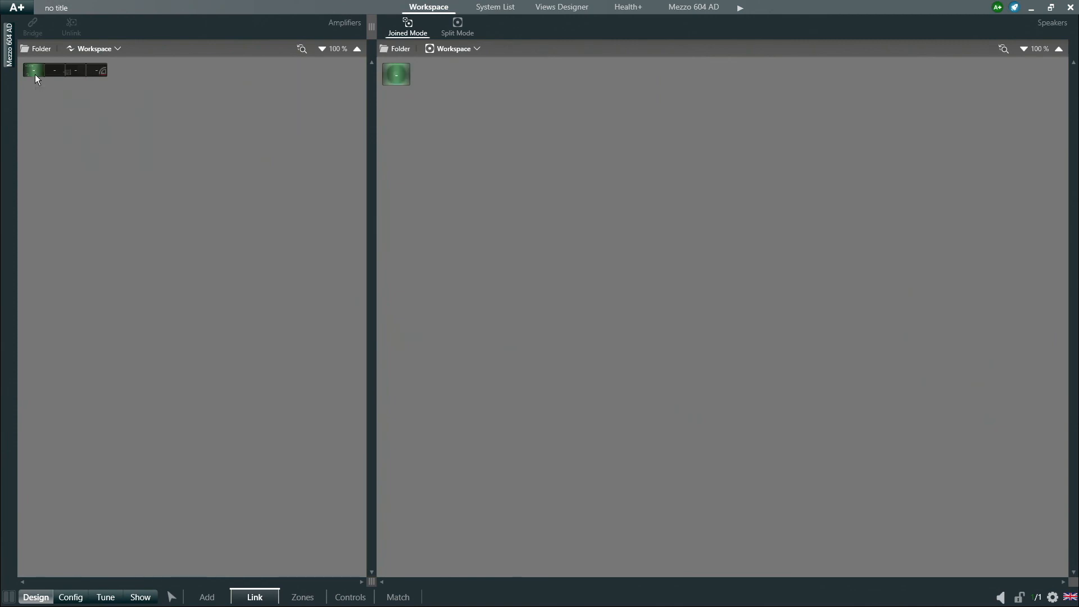